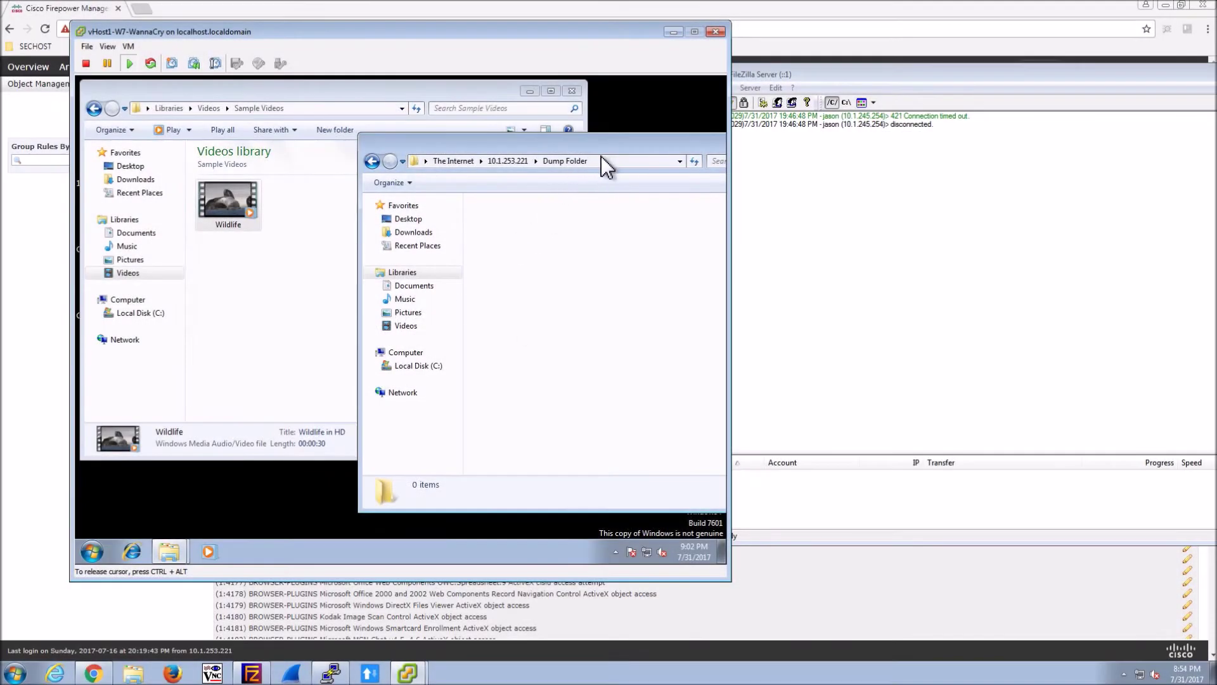
Copy the Wildlife video into the FTP Dump Folder and check the STOR upload entry in the server log.
click(610, 162)
key(Return)
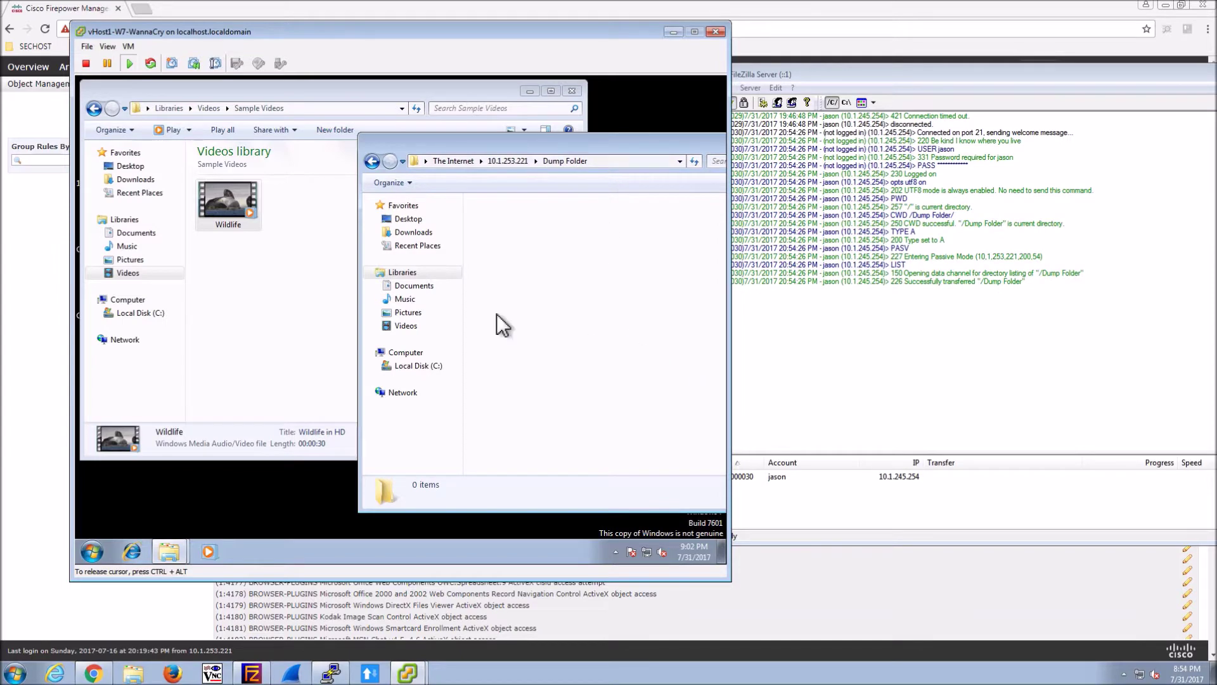
drag(219, 198, 531, 255)
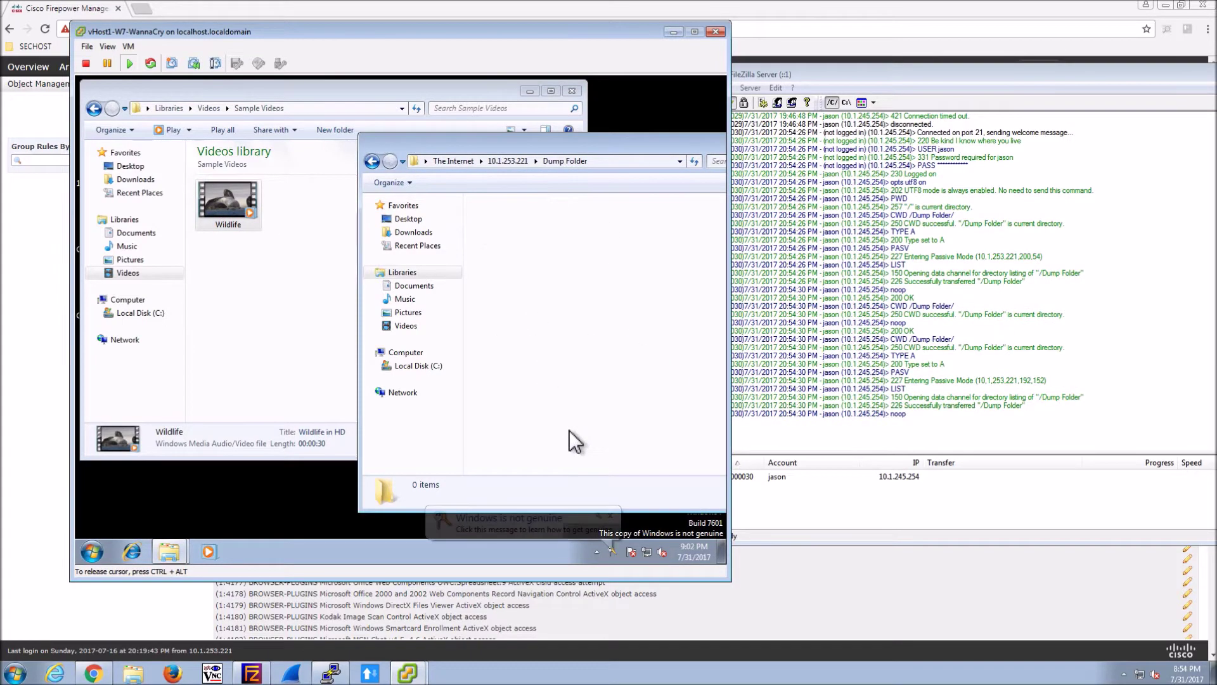
key(ctrl+v)
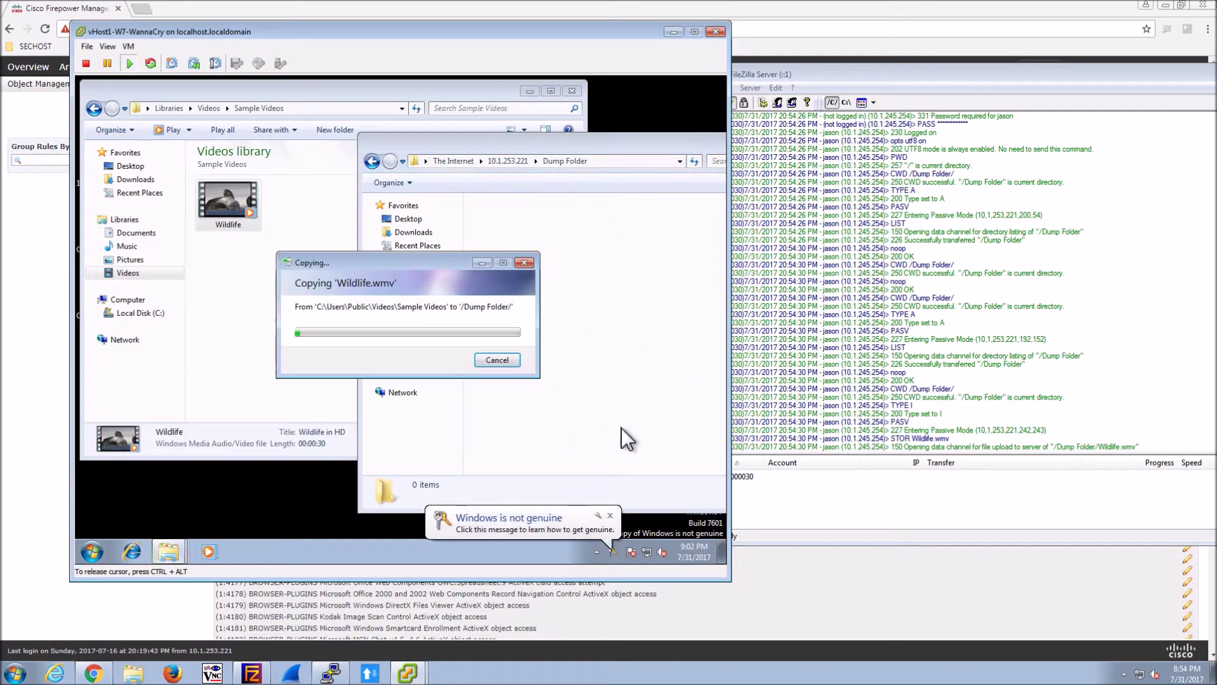
click(719, 438)
drag(719, 439, 964, 440)
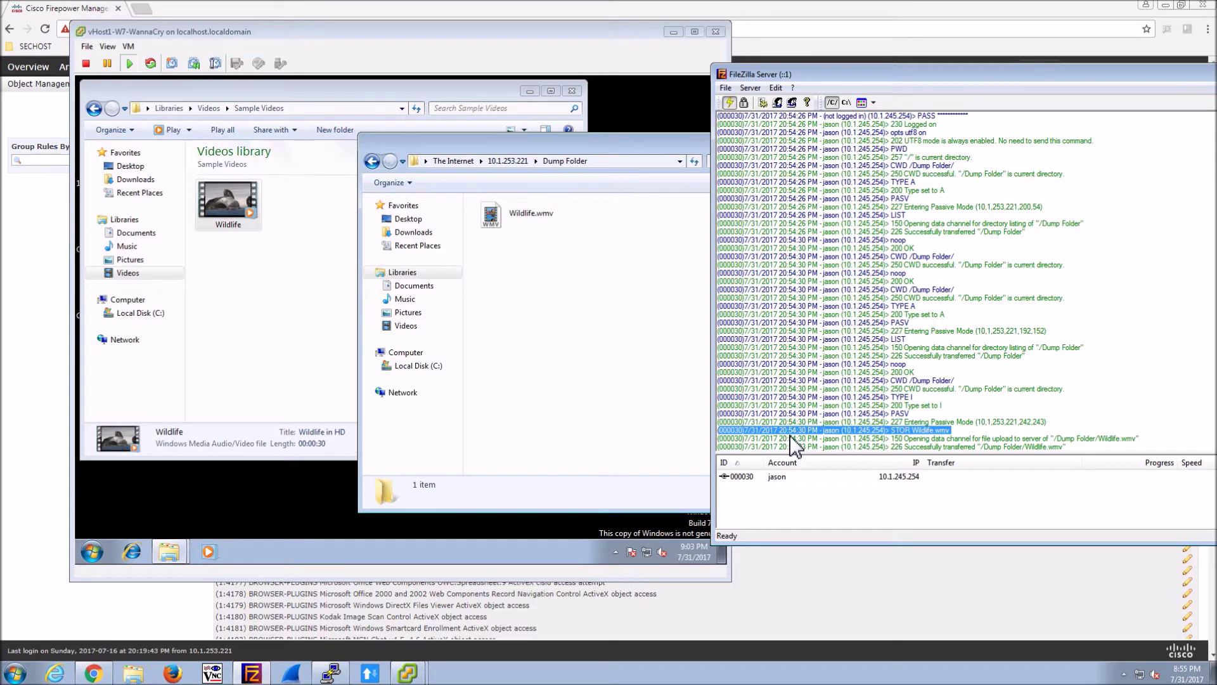
Rename the uploaded Wildlife.wmv to Wildlife-SAVED.wmv.
click(573, 342)
click(497, 236)
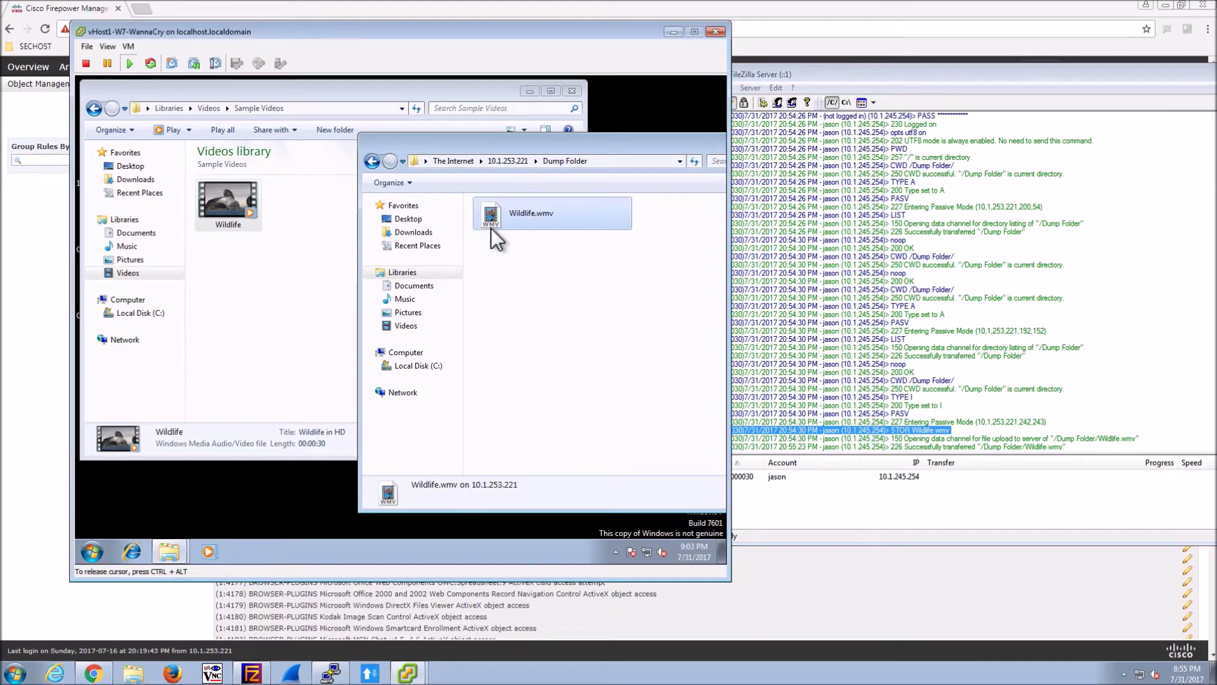
key(F2)
key(Right)
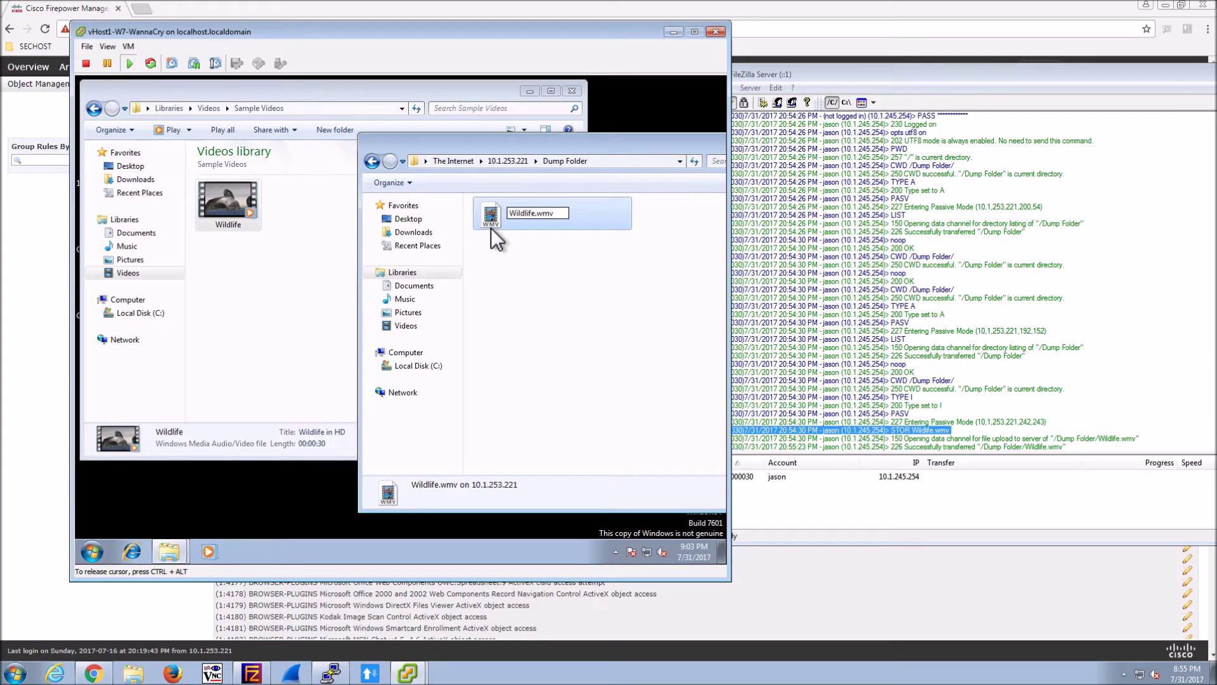
text(-SAVED)
key(Return)
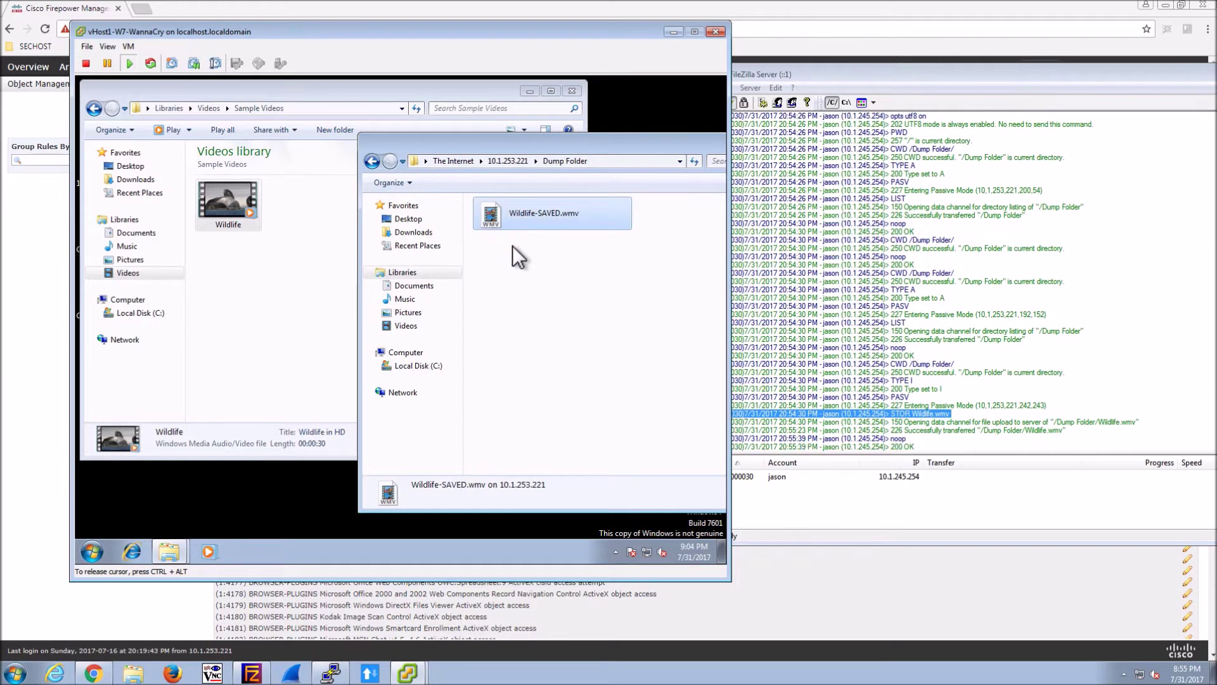
click(536, 284)
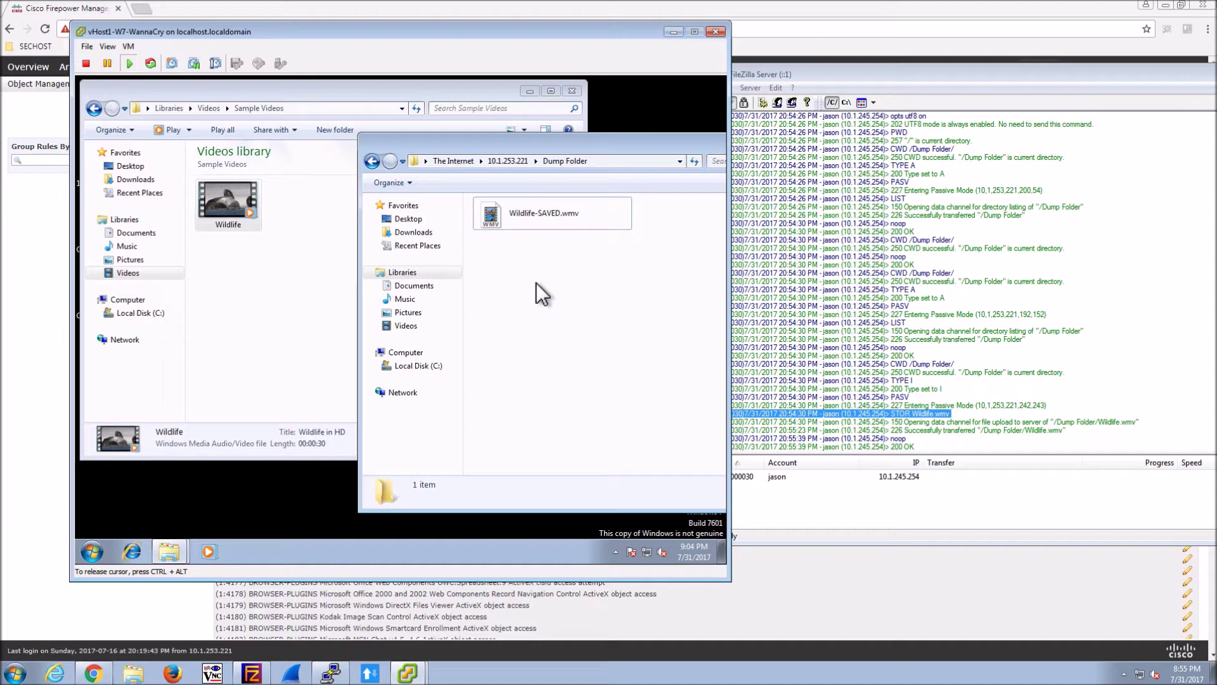
Create a new intrusion rule with the message 'FTP STOR CMD'.
click(48, 419)
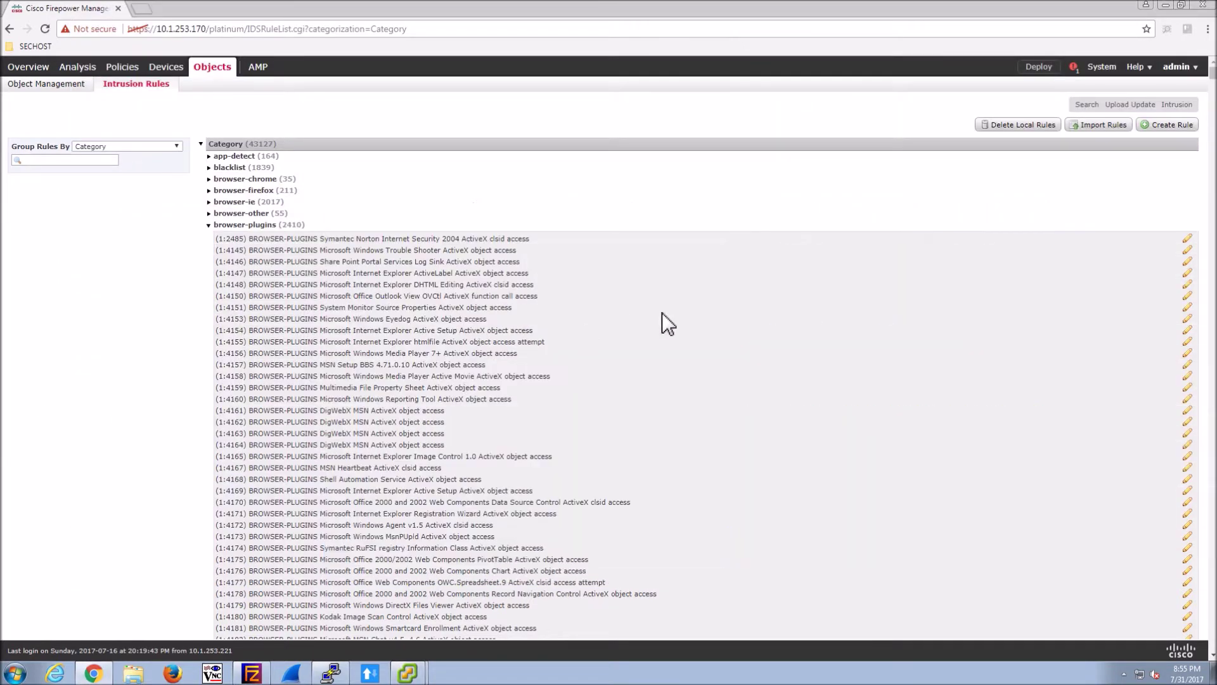
click(1168, 126)
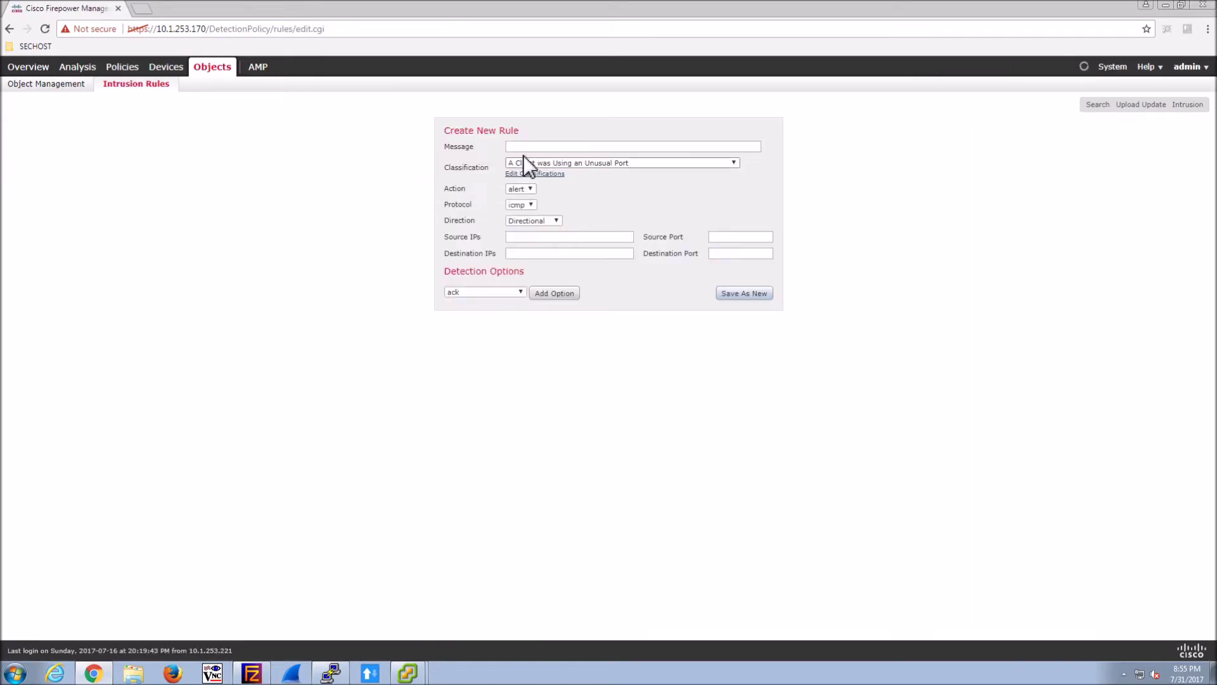
click(532, 150)
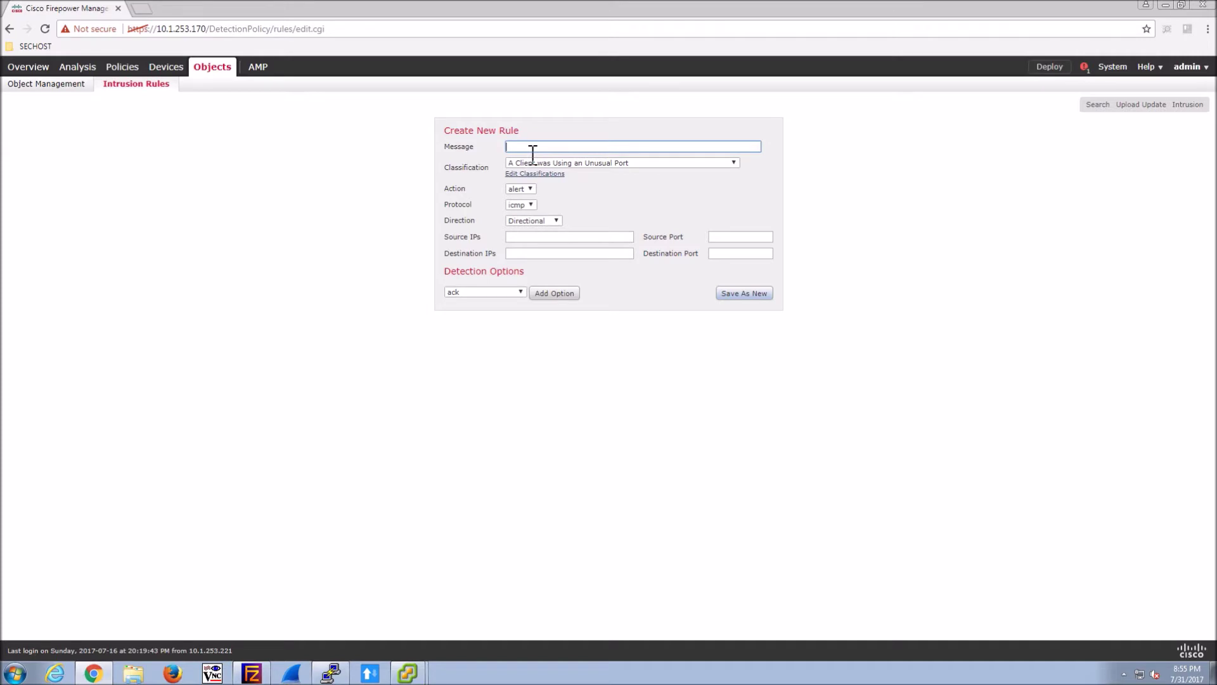
text(FTP STOR CMD)
Browse the classification list and the custom classification editor, then close both without changes.
click(721, 166)
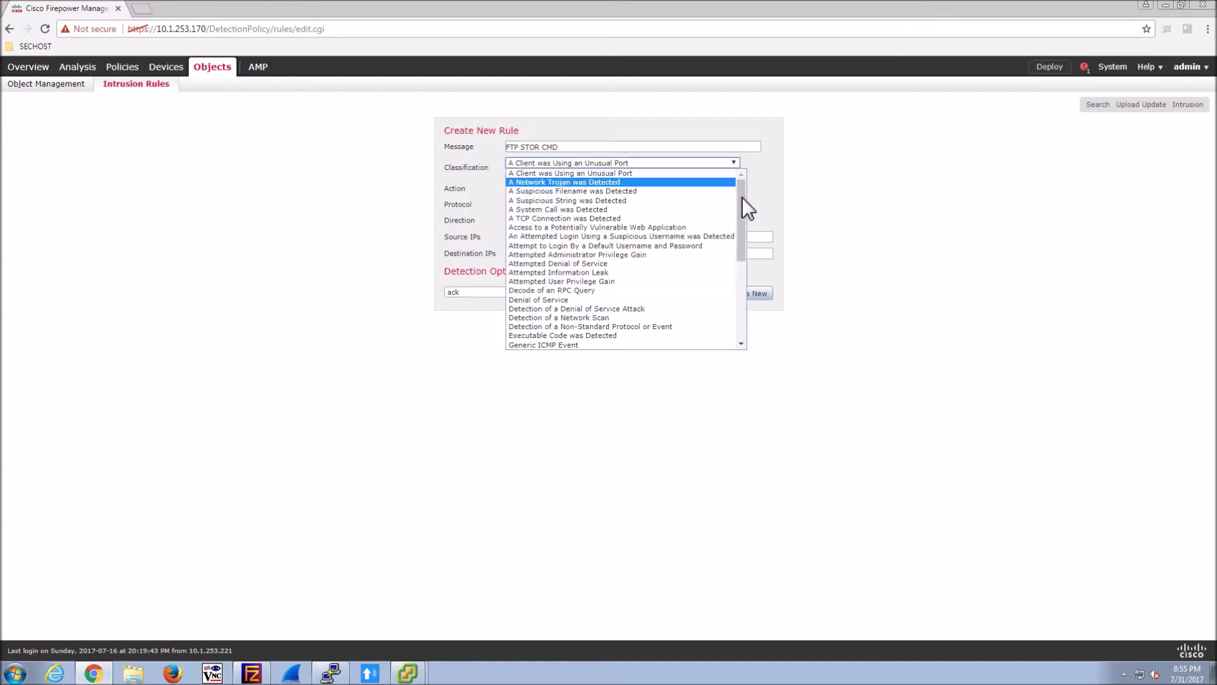
drag(743, 200, 753, 222)
click(753, 221)
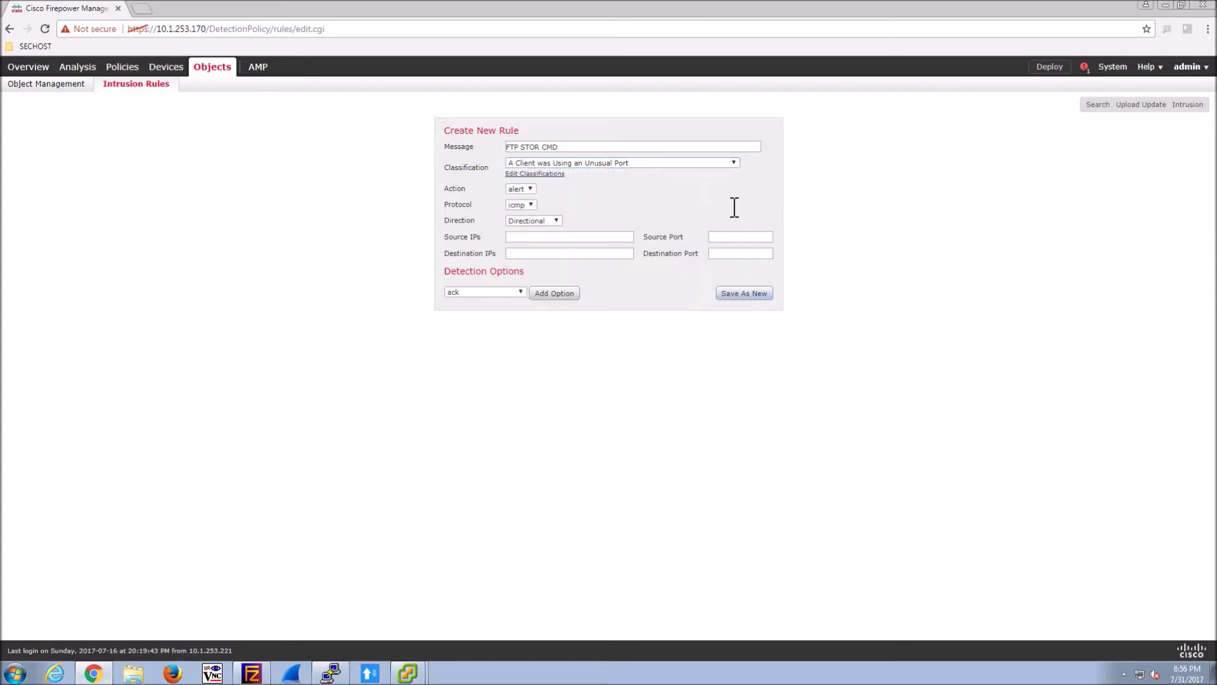
click(538, 175)
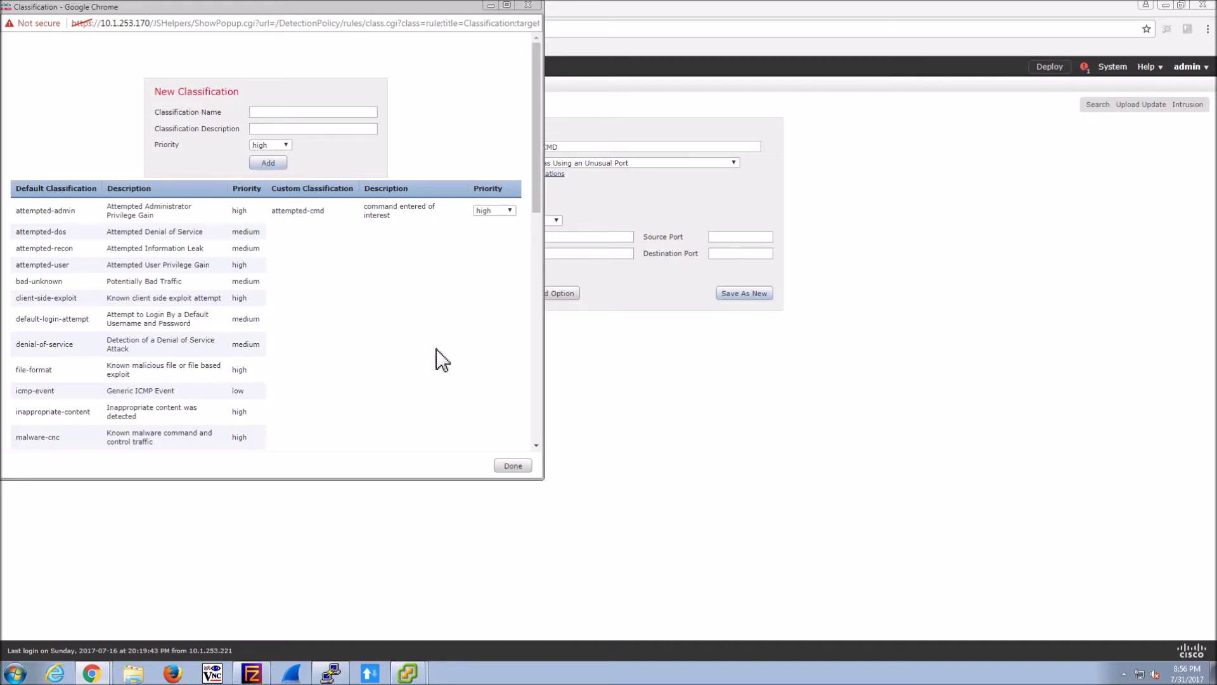
click(511, 466)
Set classification to 'command entered of interest', protocol tcp, direction Directional.
click(564, 163)
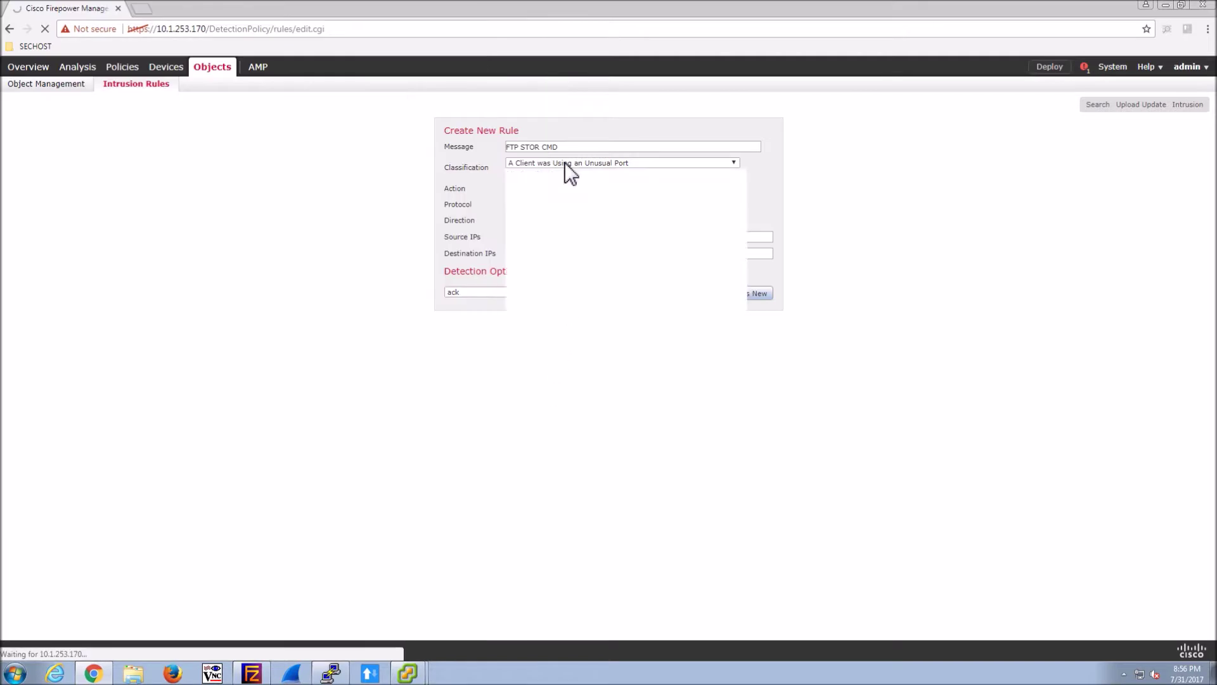
drag(745, 219, 725, 348)
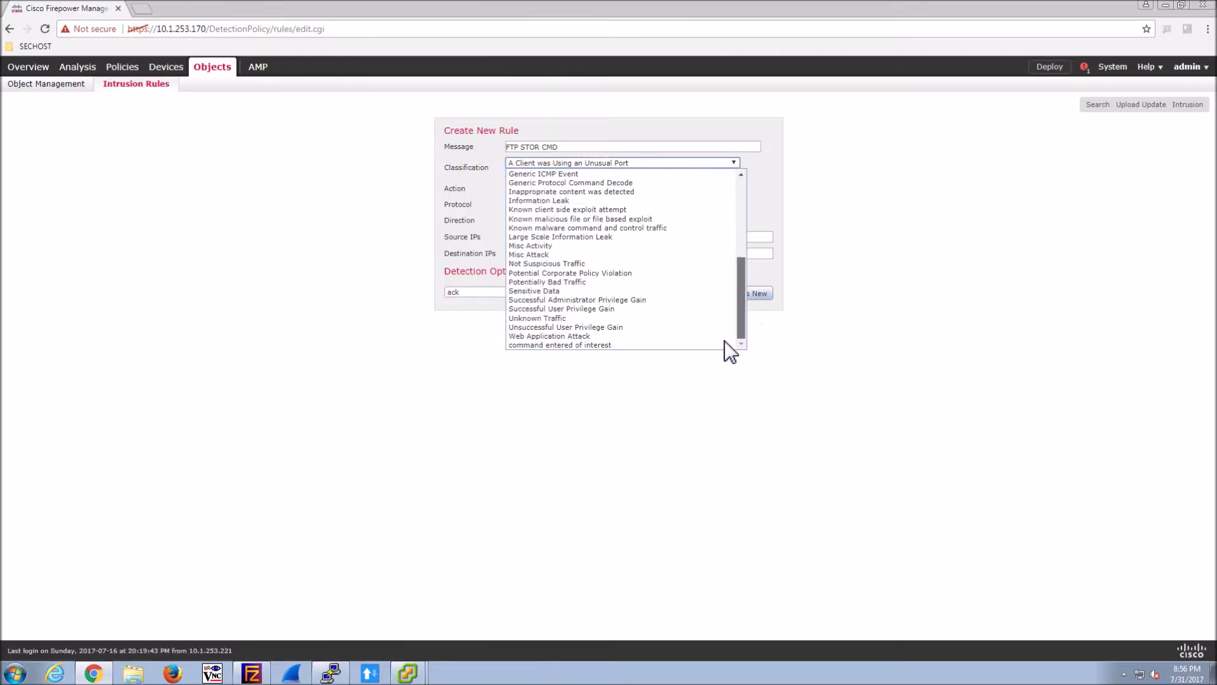
click(577, 347)
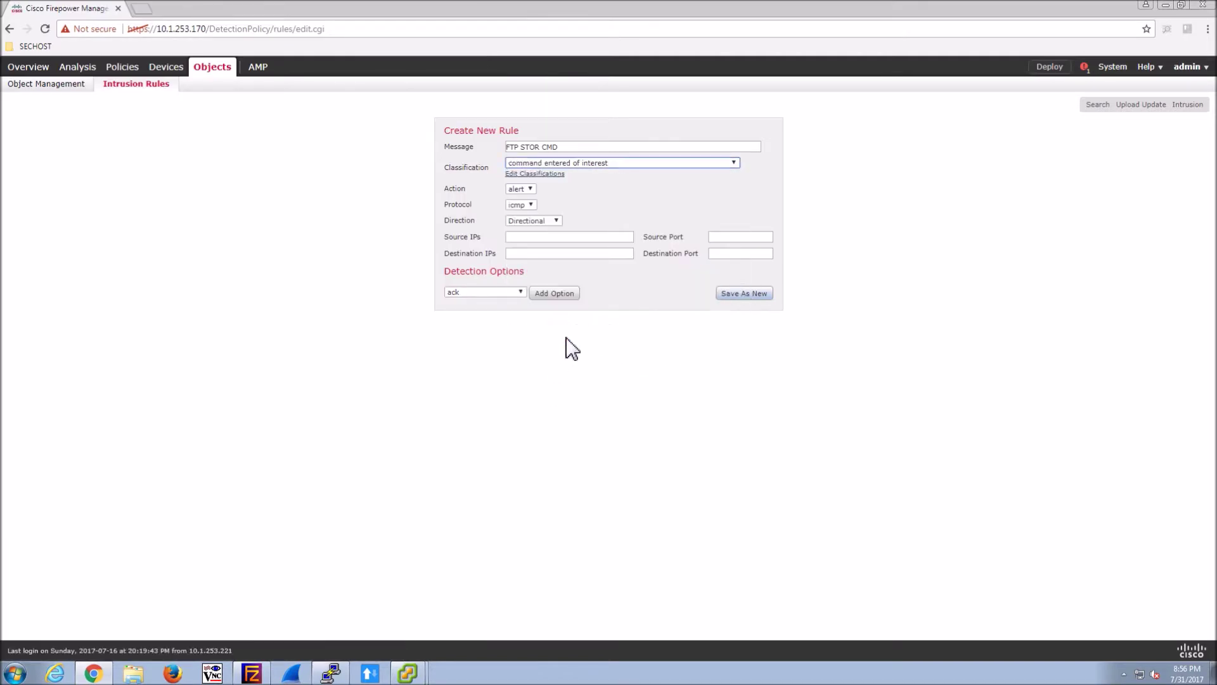
click(525, 206)
click(516, 234)
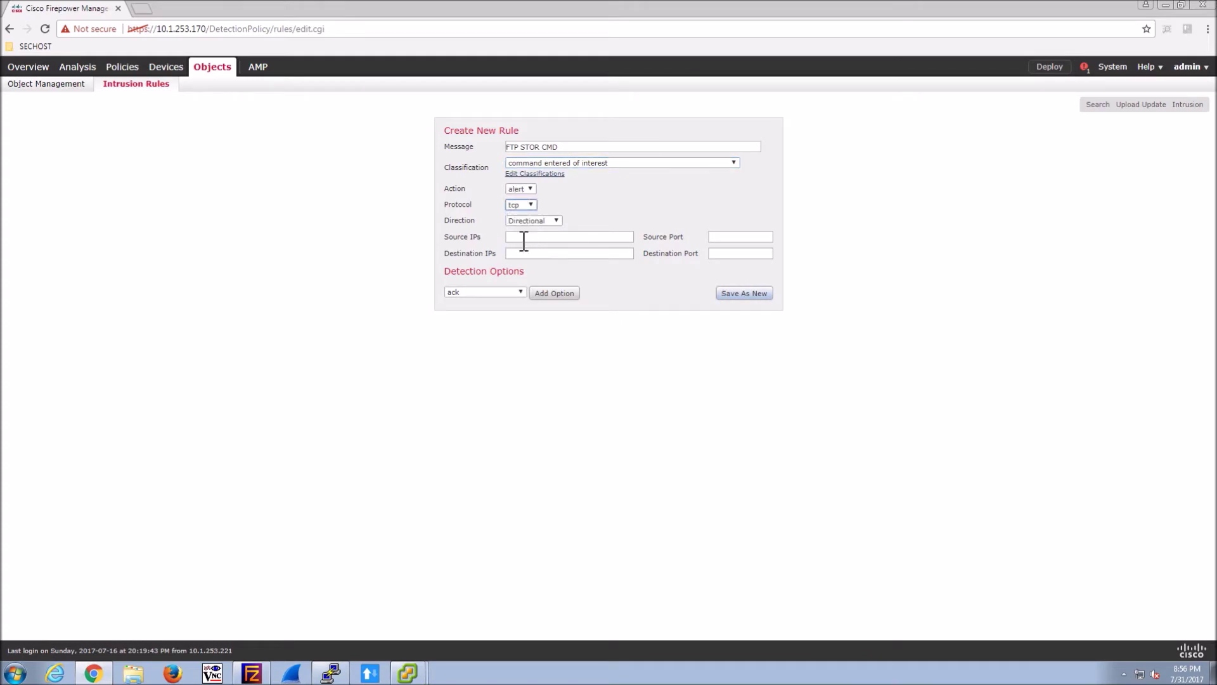
click(554, 222)
click(518, 244)
Set source any/any, destination 10.1.253.221 port 21, and choose the content detection option.
click(522, 242)
text(any)
key(Tab)
text(any)
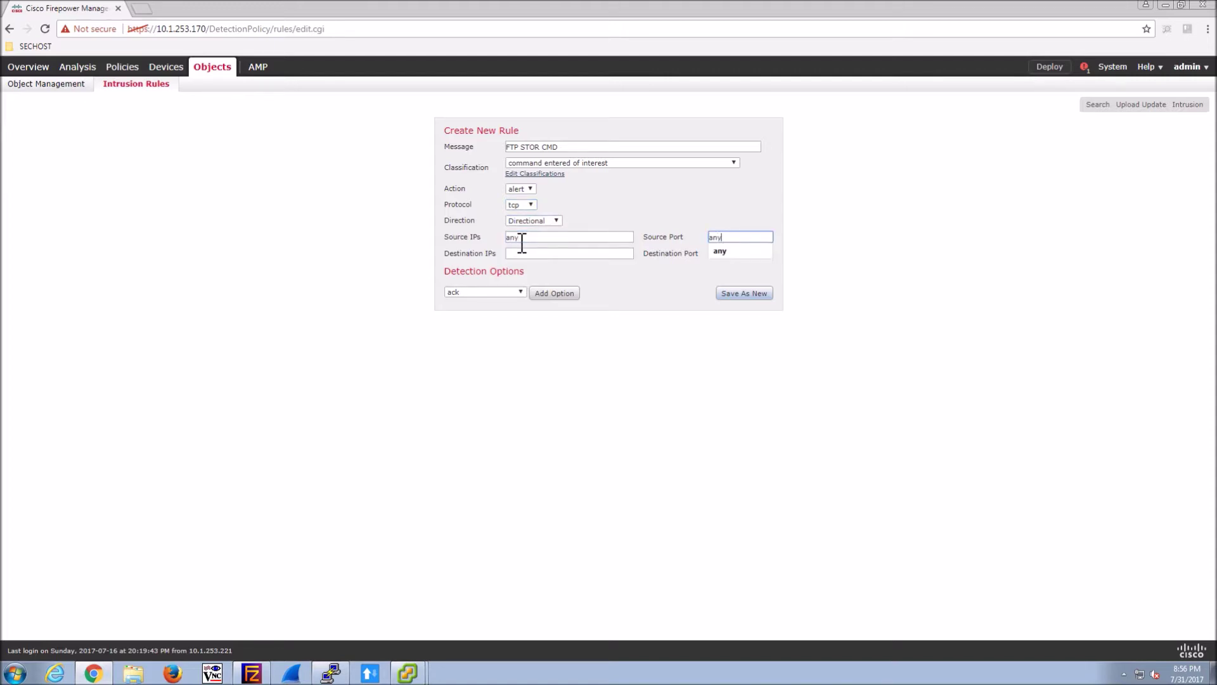
key(Tab)
text(10)
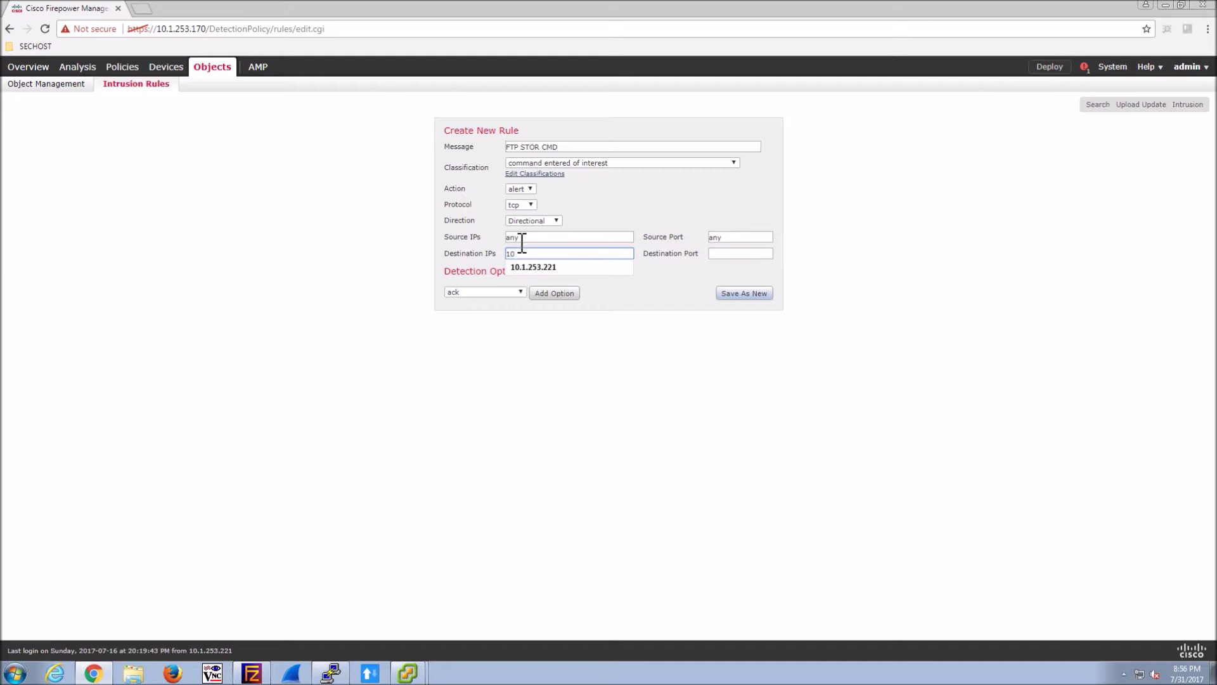
key(Down)
key(Tab)
text(21)
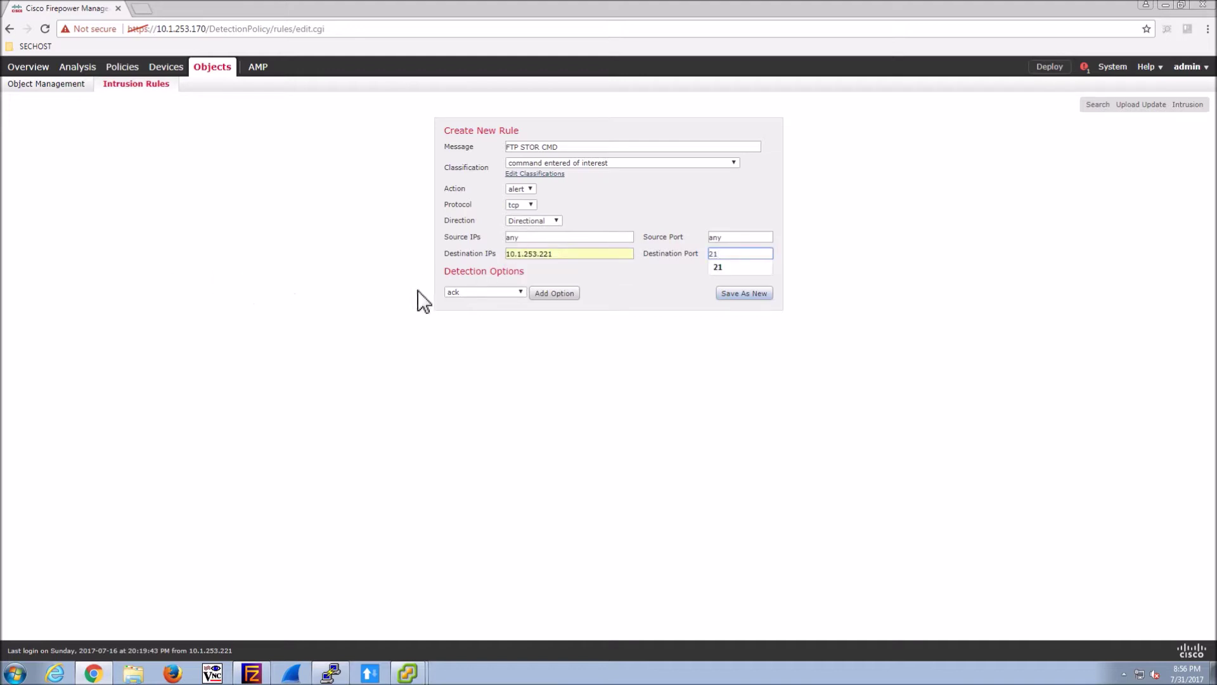
click(516, 295)
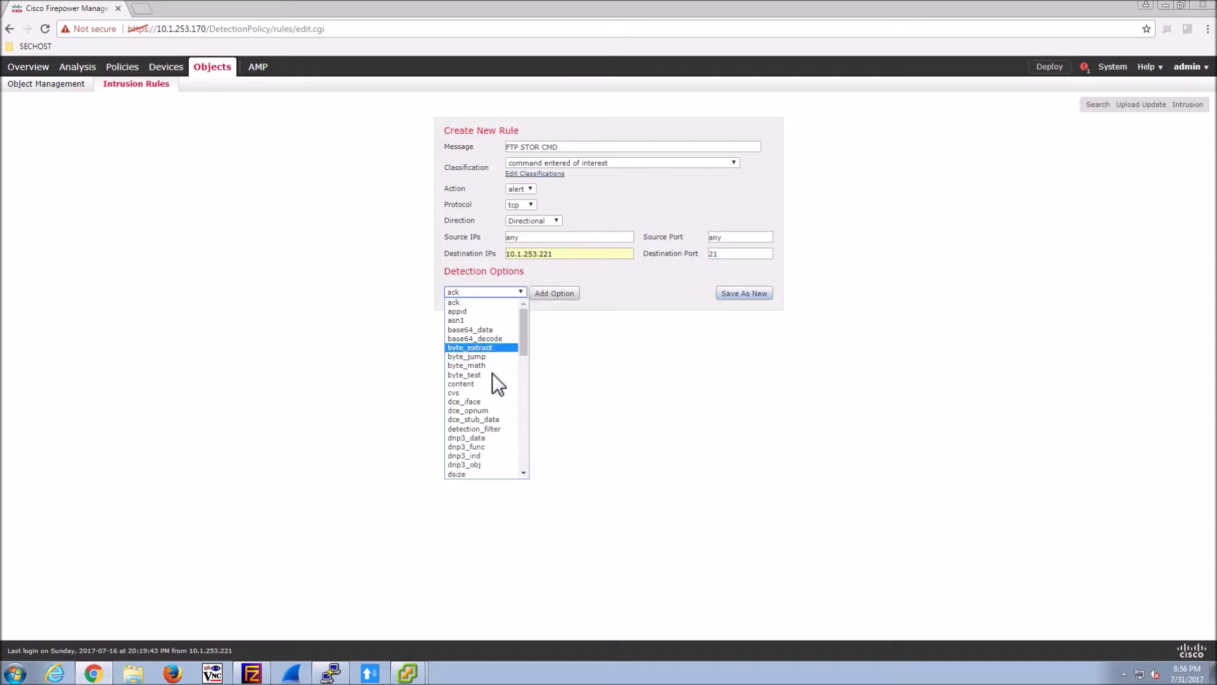
click(470, 383)
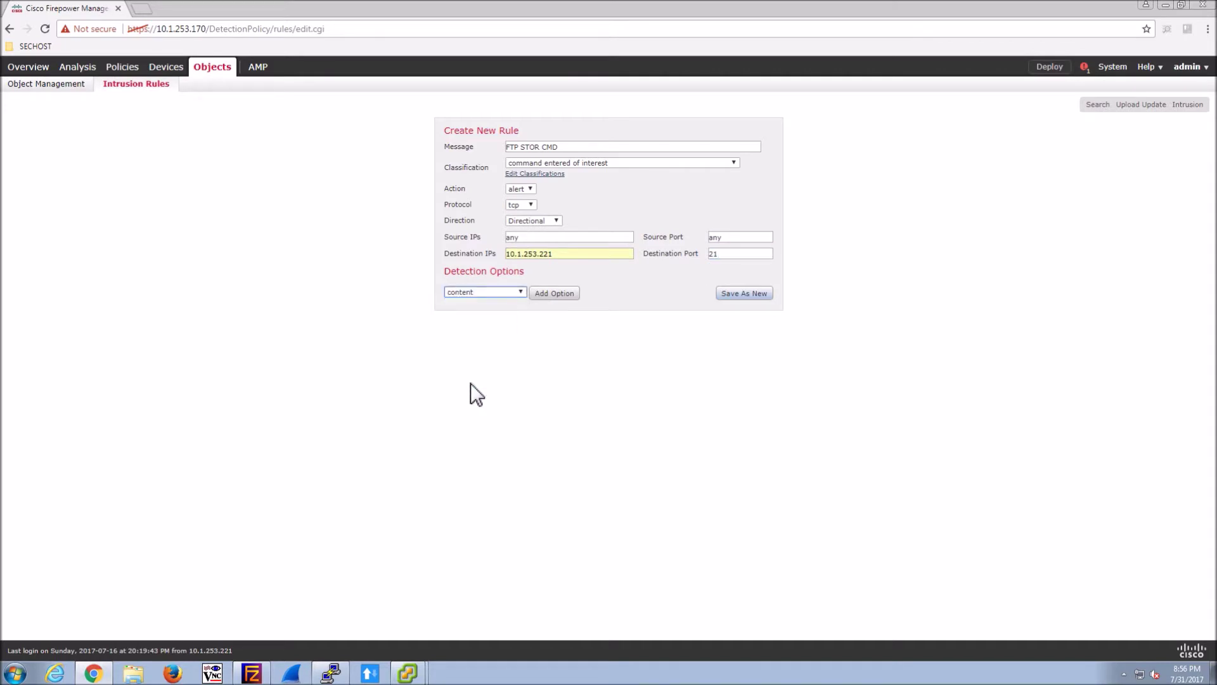
Add content 'STOR' with Case Insensitive ticked, then Save As New for FTP STOR CMD.
click(558, 294)
click(535, 305)
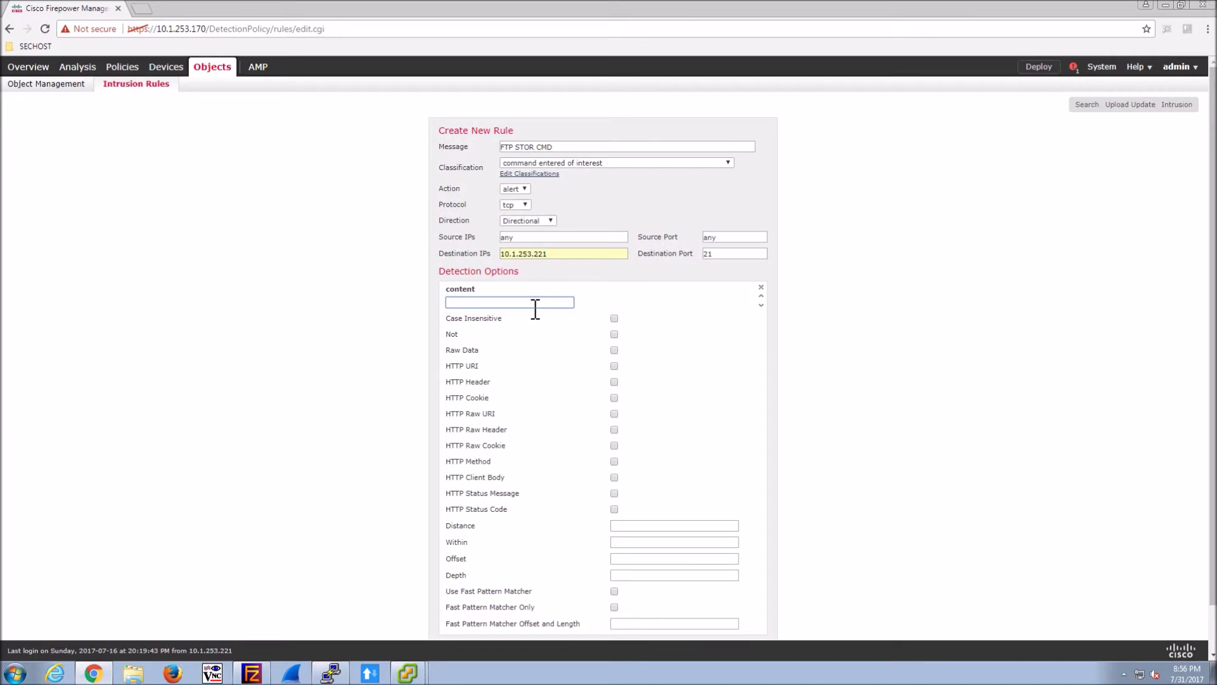
text(STOR)
click(614, 318)
scroll(830, 412, down, 1)
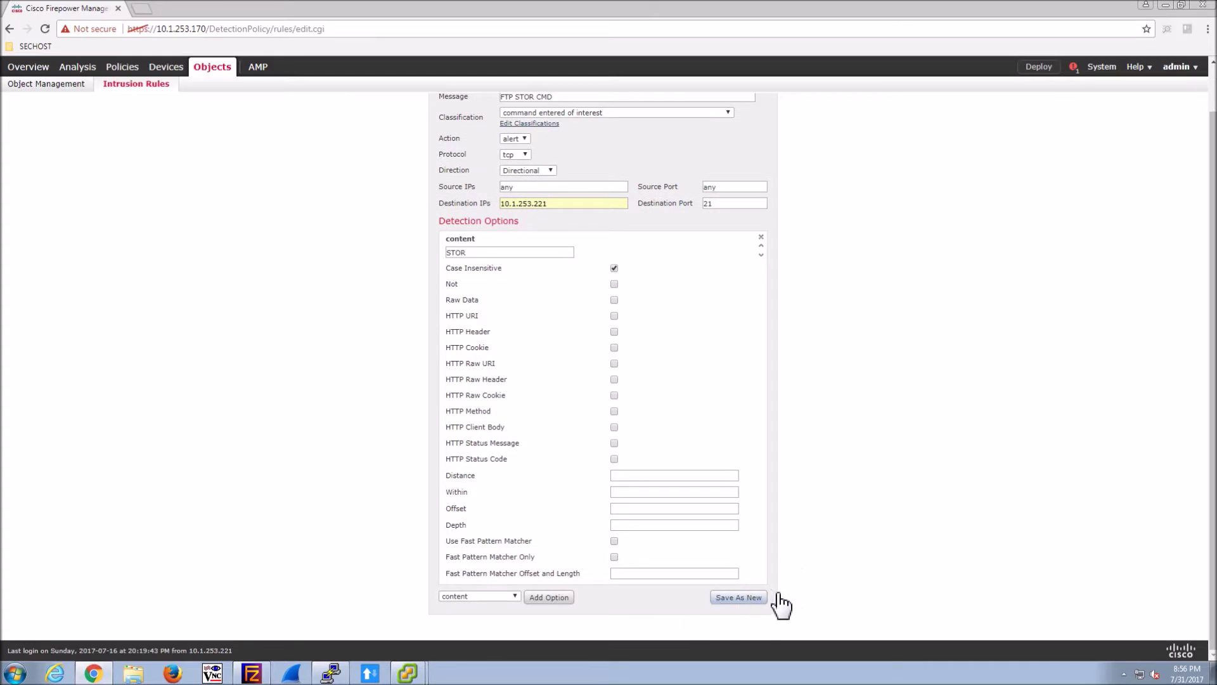
click(734, 599)
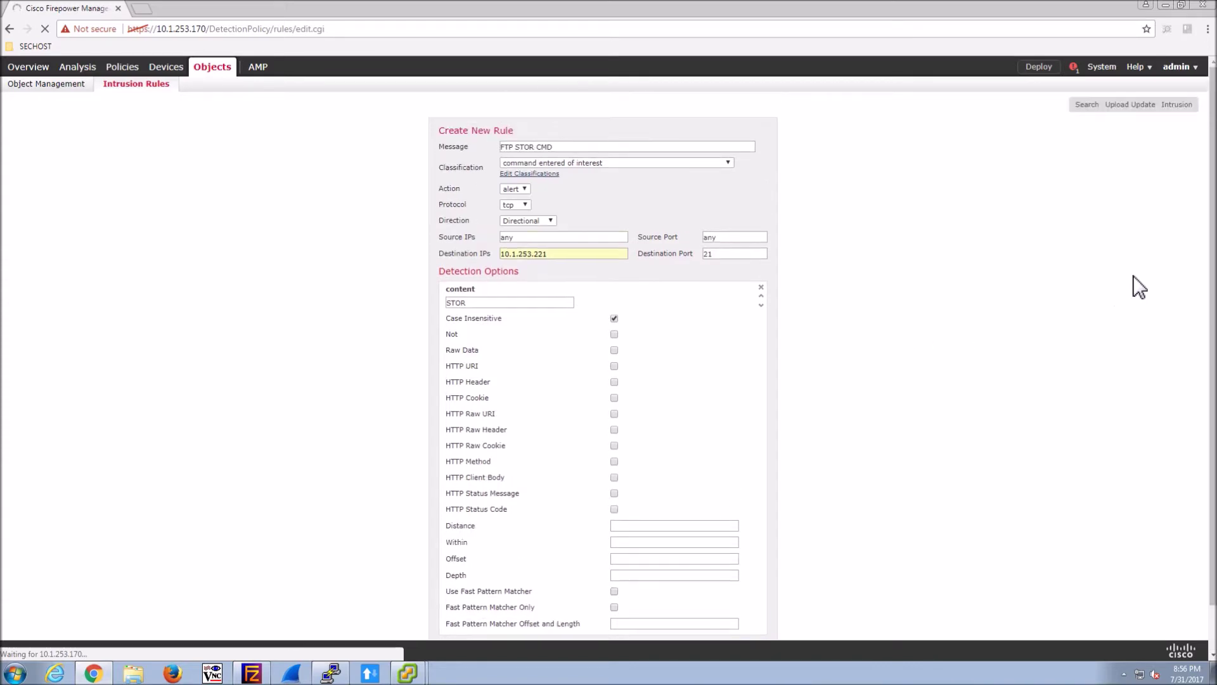
Create intrusion policy IPS-DMZ-Services on Balanced Security and Connectivity and open it for editing.
mouse_move(127, 72)
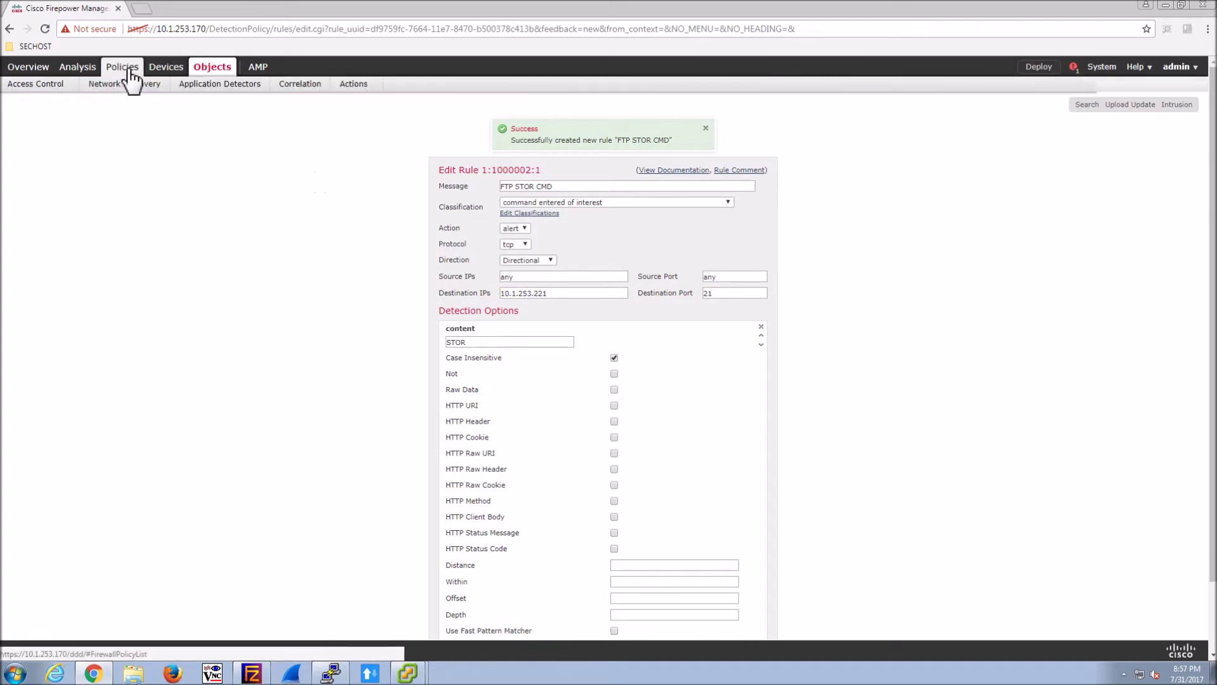
mouse_move(27, 88)
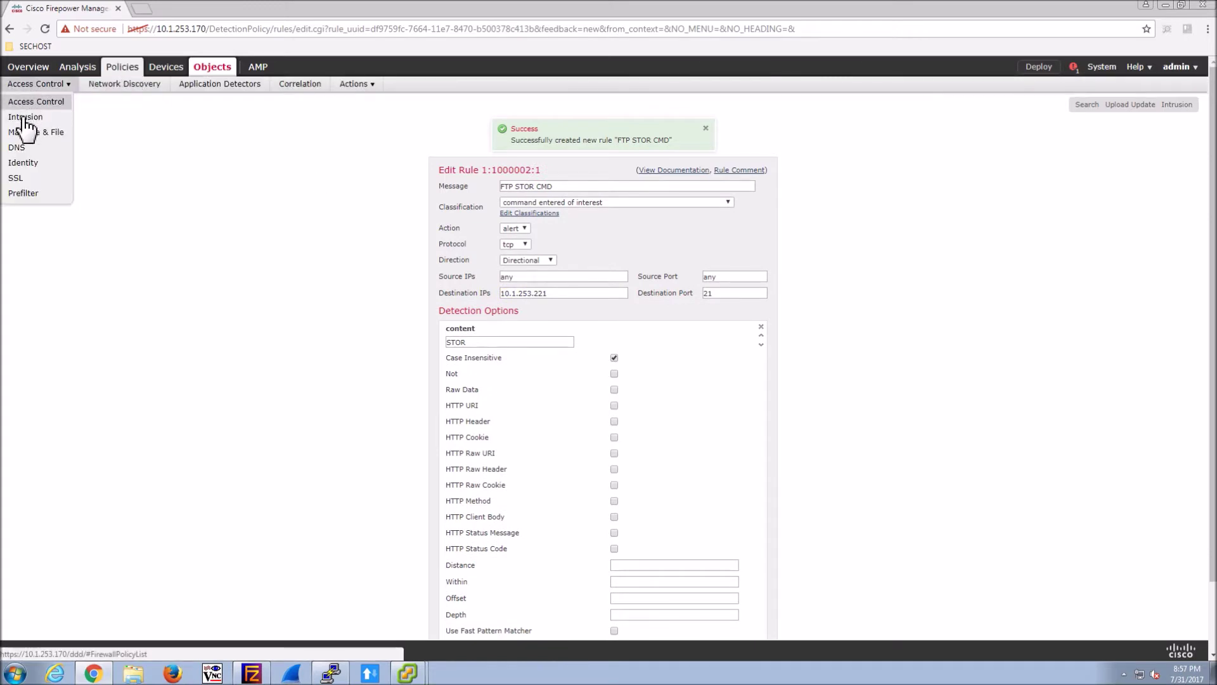
click(32, 132)
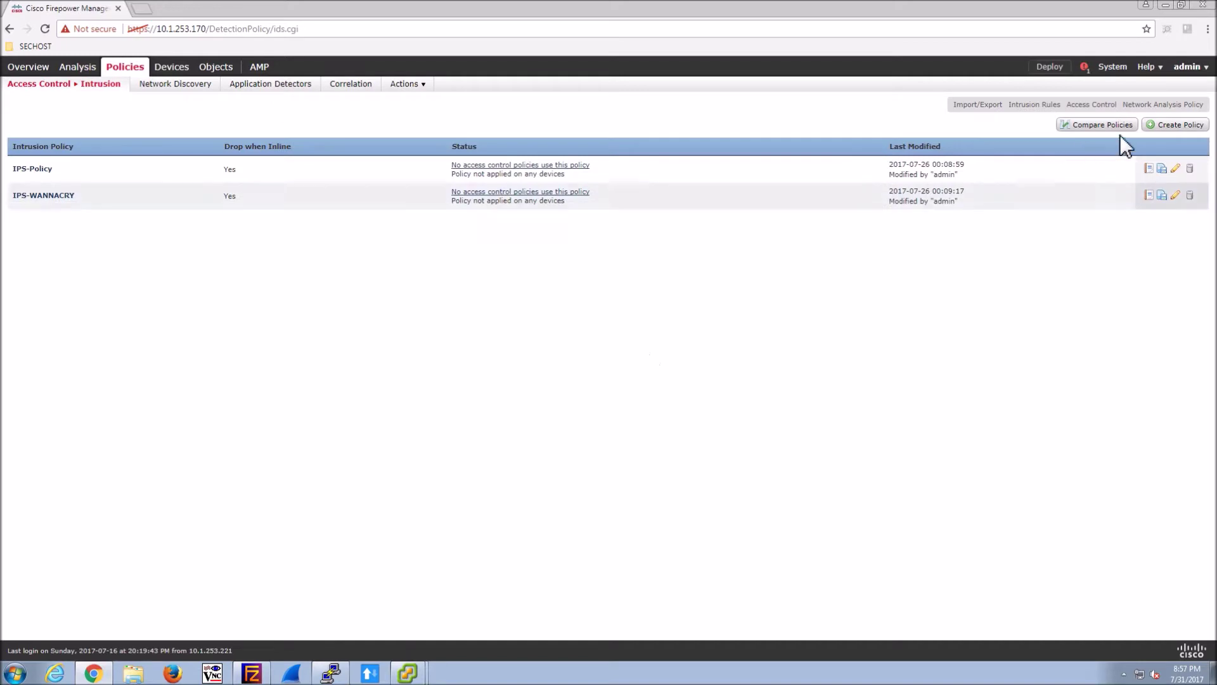
click(1180, 124)
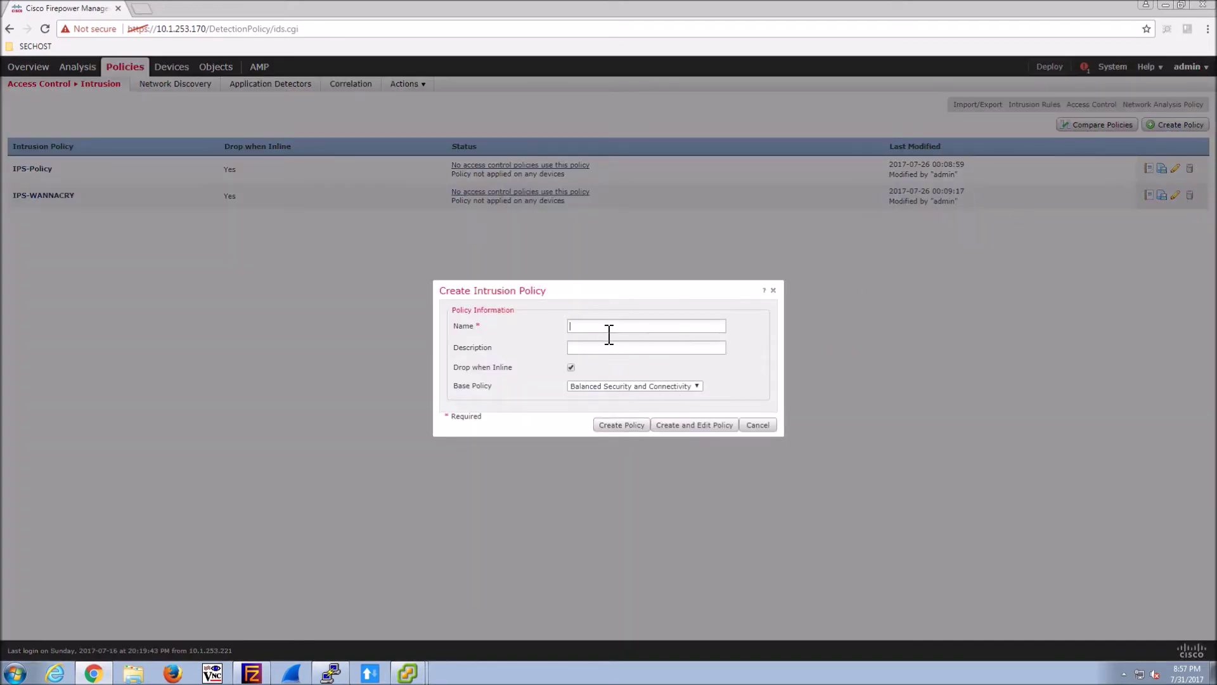
text(IPS-DMZ-Services)
click(712, 425)
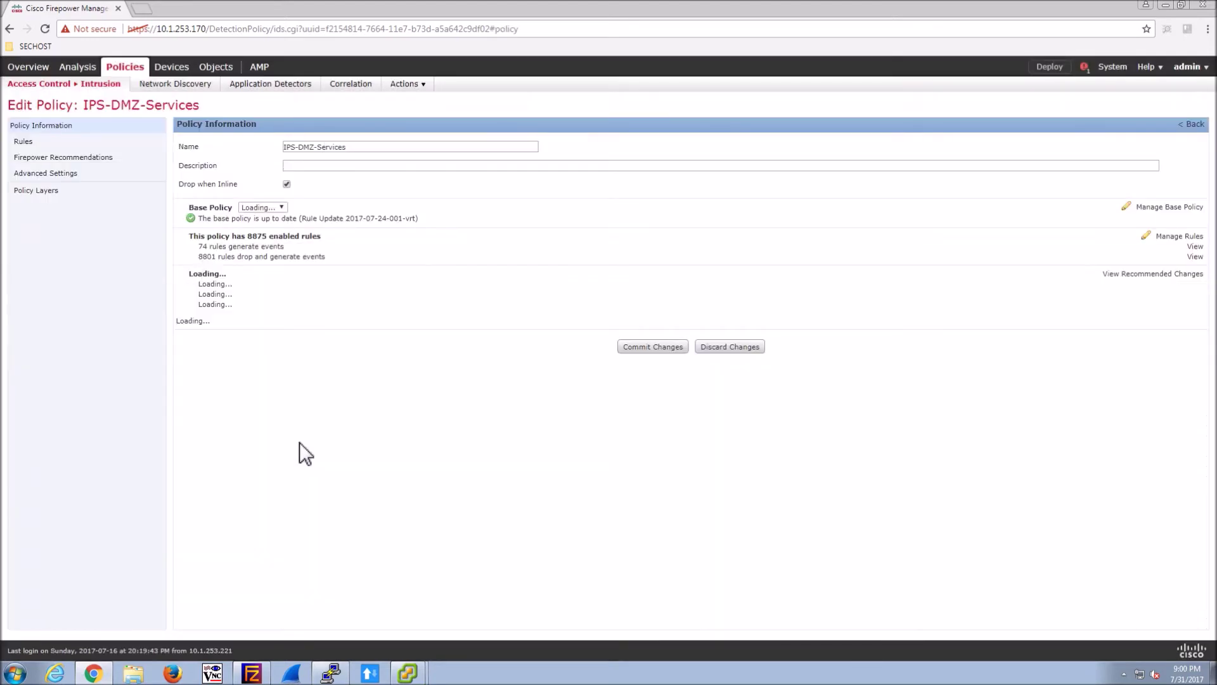
Filter rules to attempted-cmd and set FTP STOR CMD (1:1000002) to Drop and Generate Events.
click(32, 142)
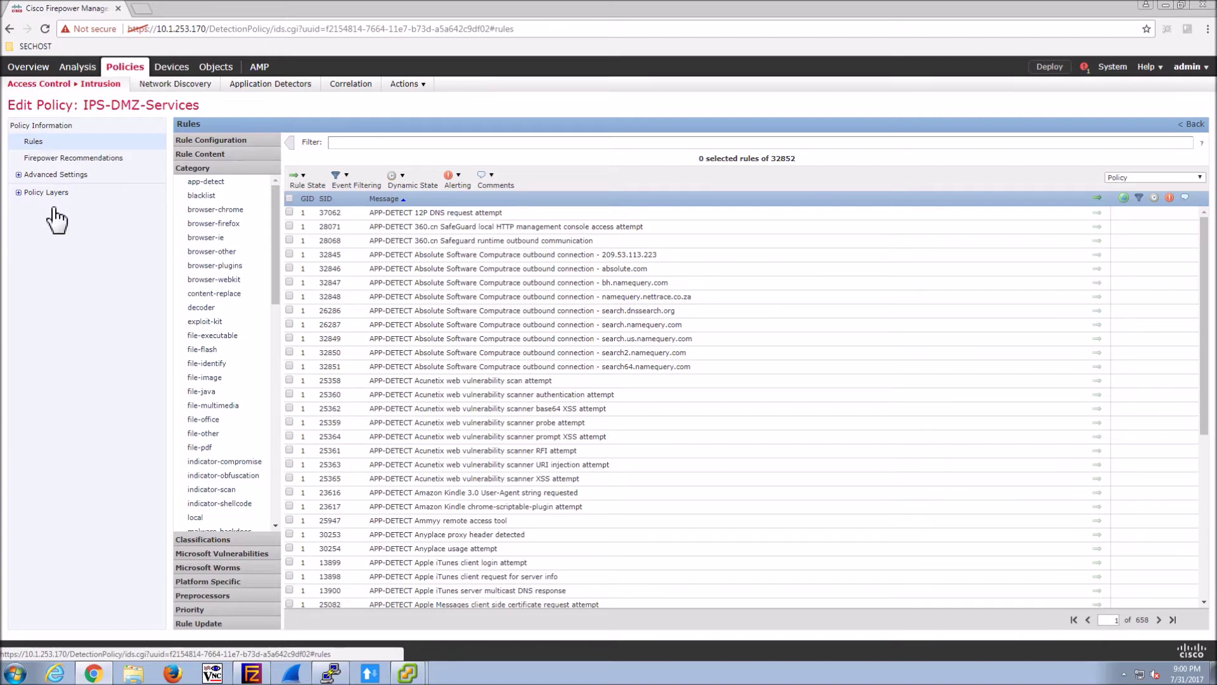
click(205, 539)
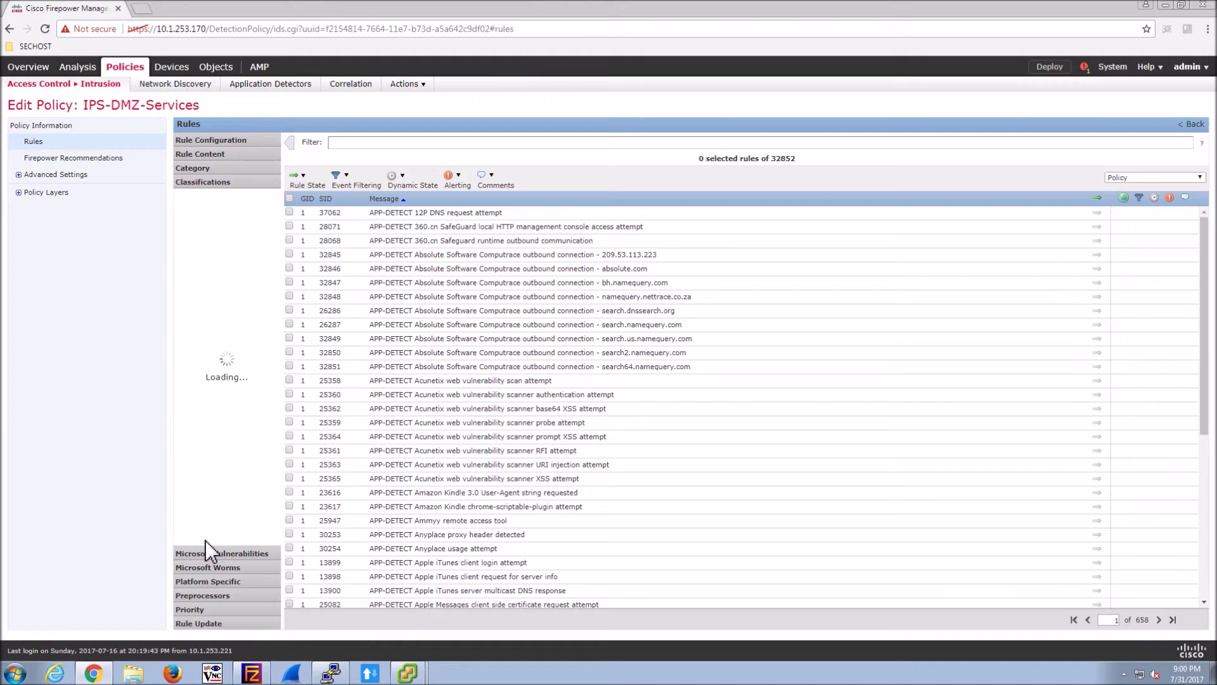
scroll(274, 527, down, 5)
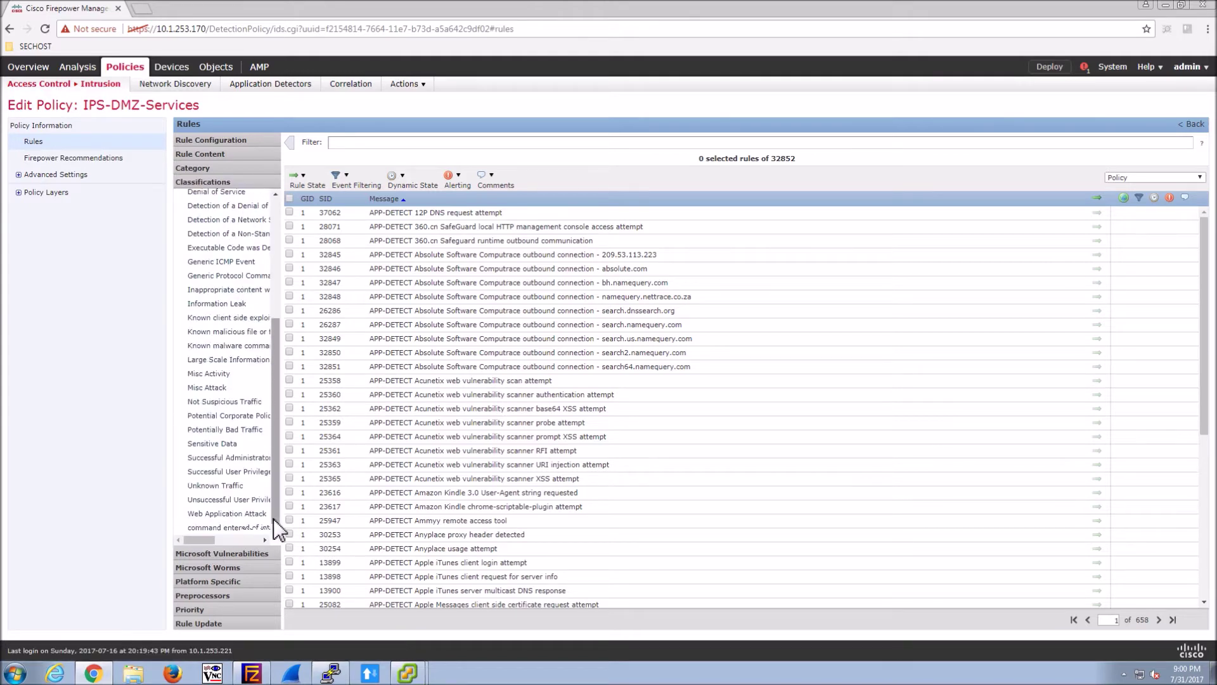
click(215, 531)
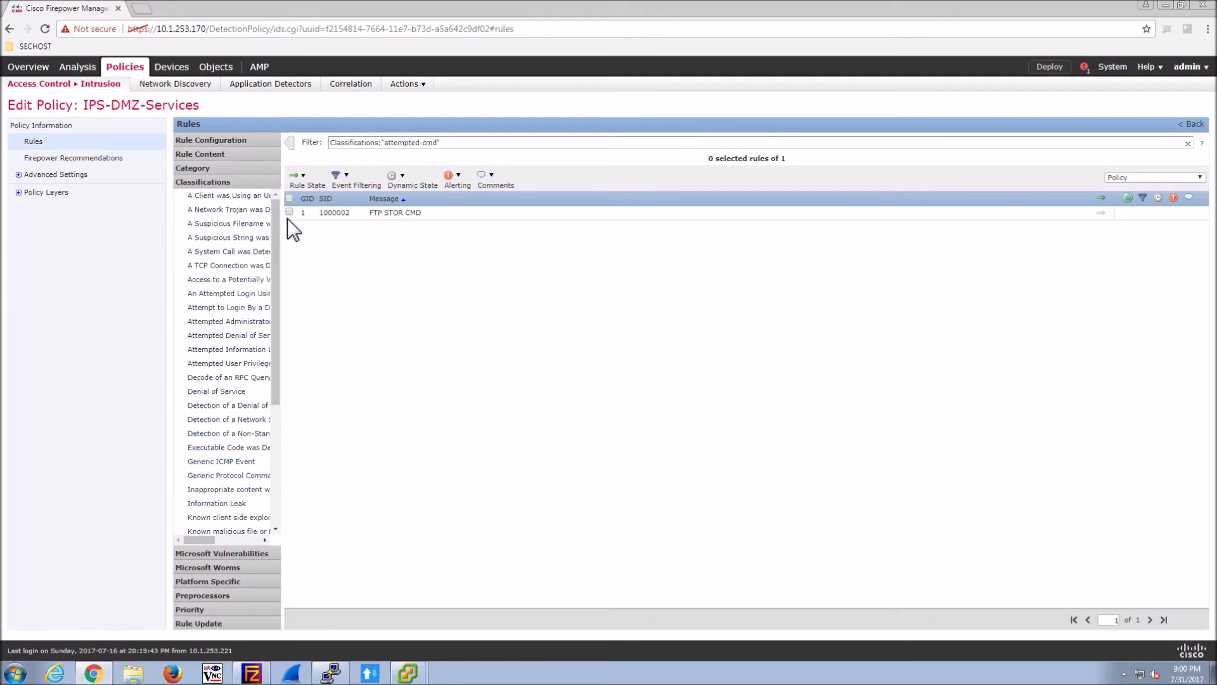
double_click(349, 216)
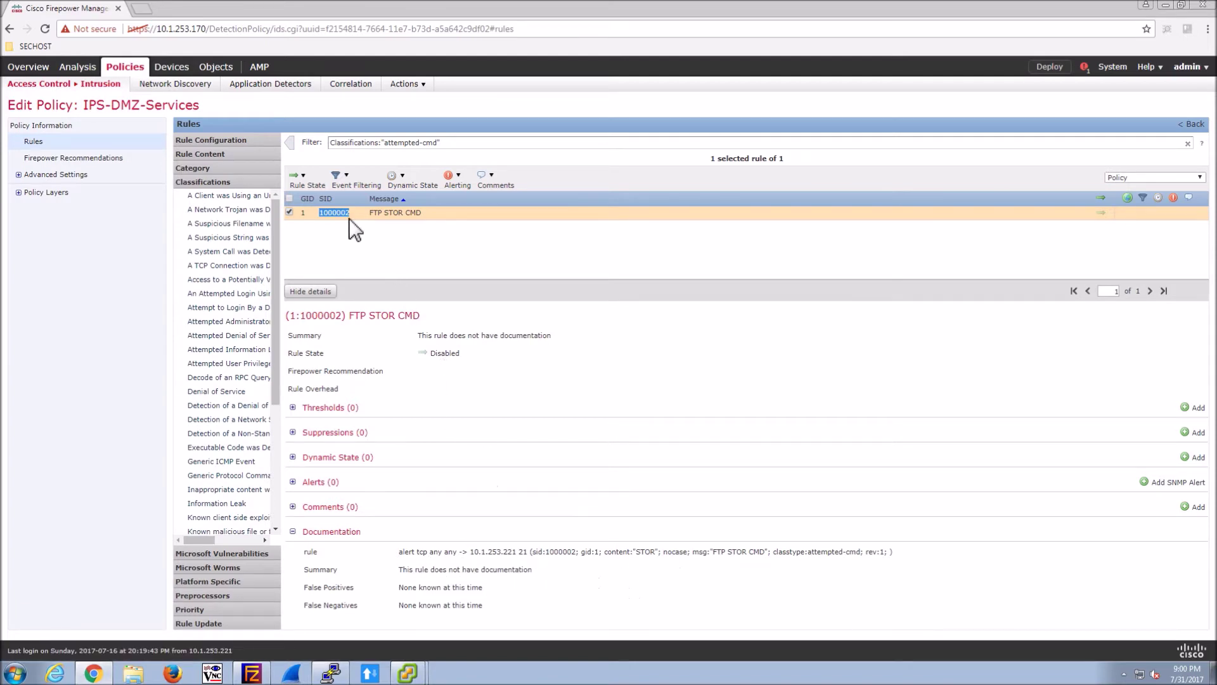
click(314, 187)
click(313, 188)
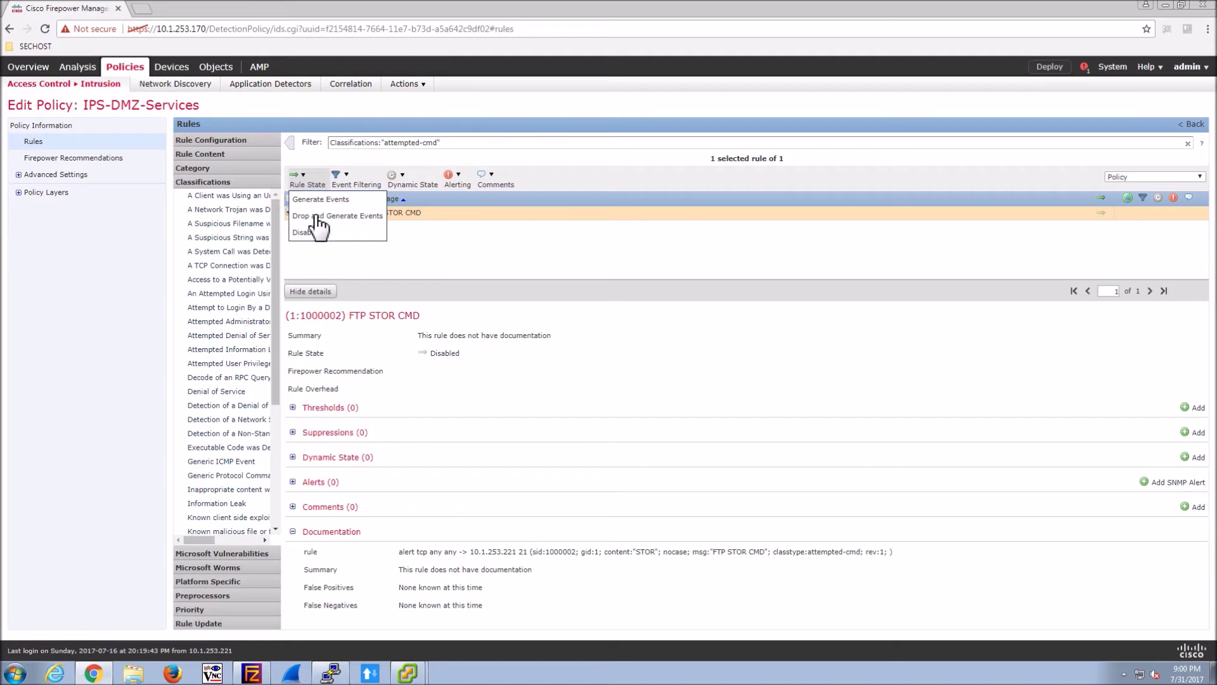
click(331, 219)
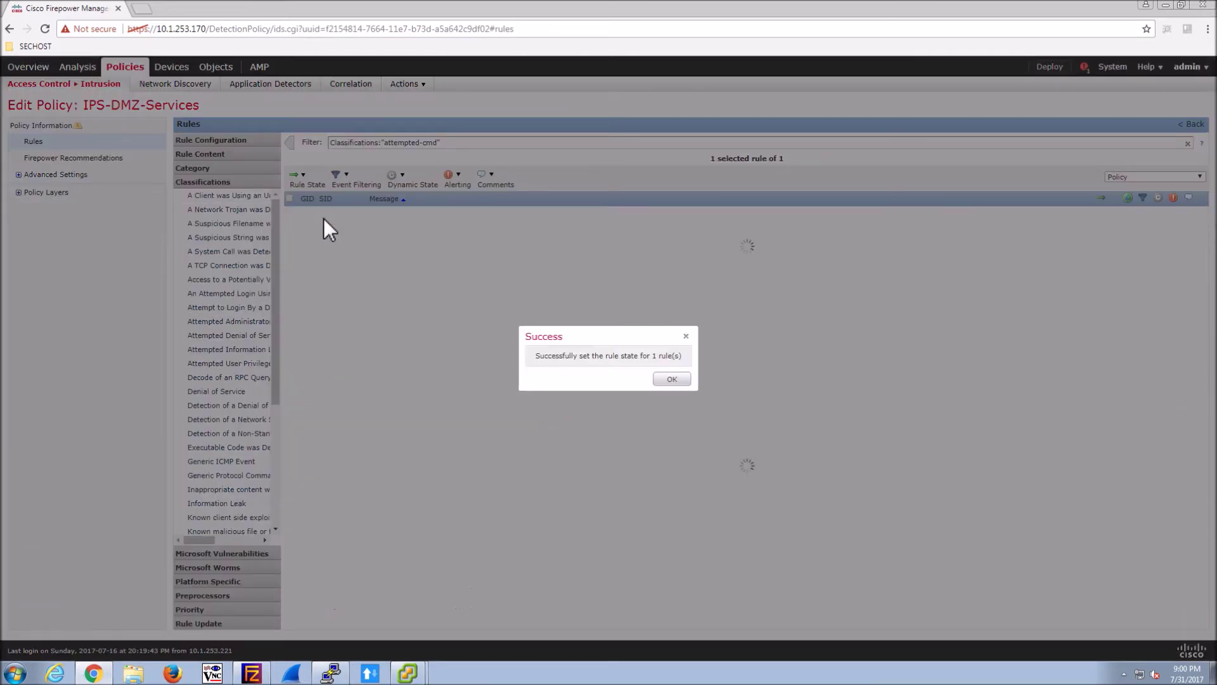
click(673, 380)
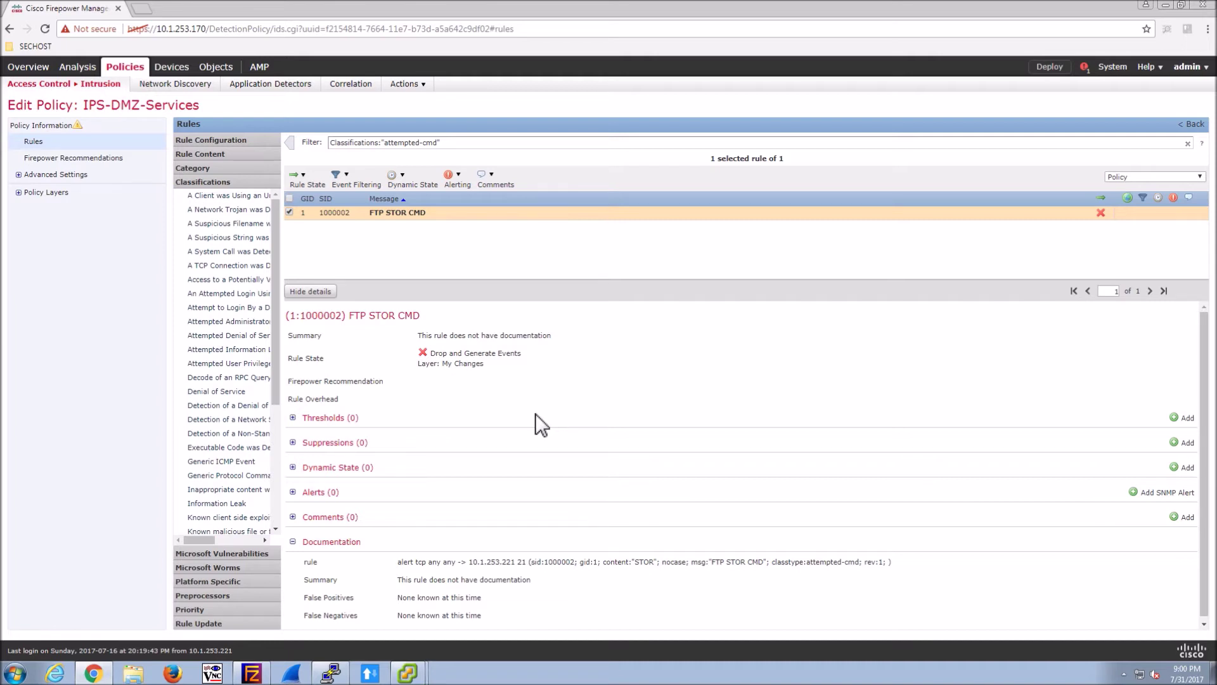
Commit the IPS-DMZ-Services changes from Policy Information with no description.
click(57, 125)
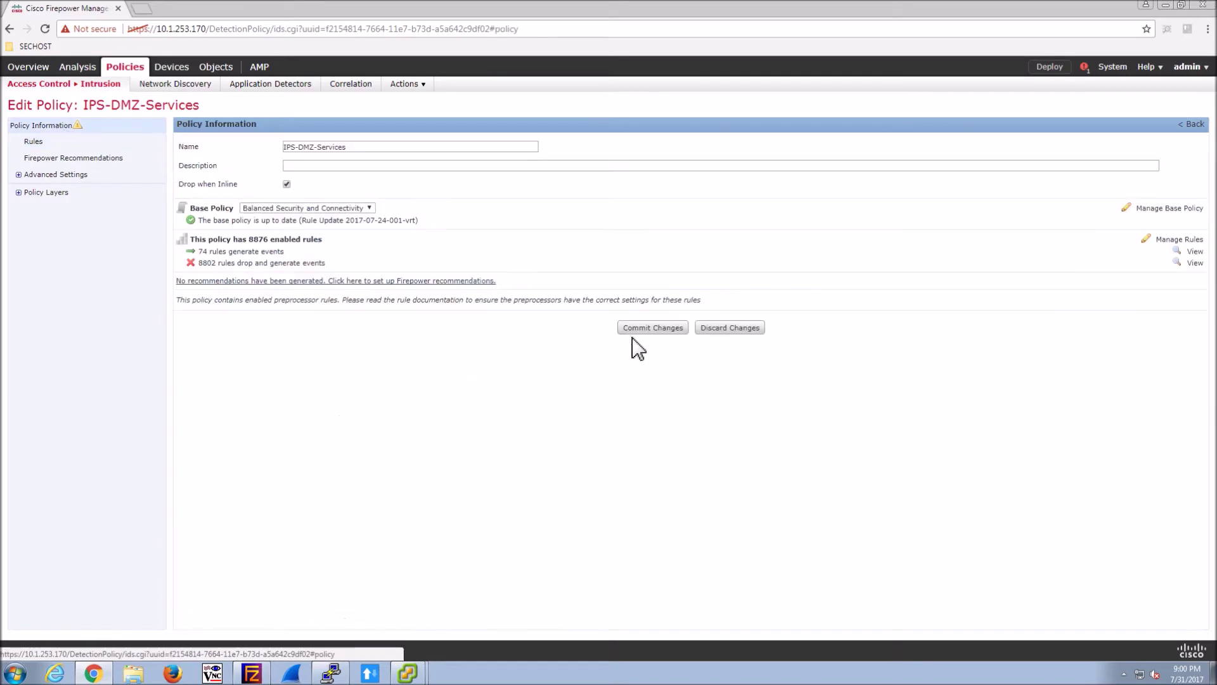
click(669, 329)
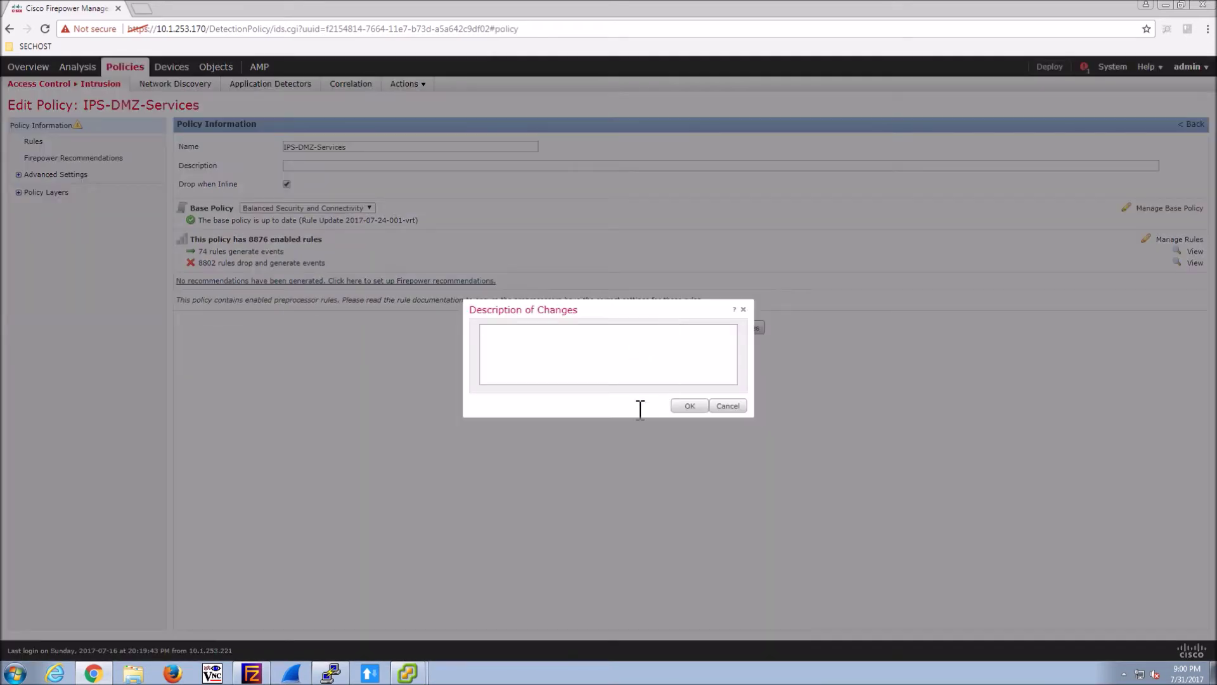
click(689, 406)
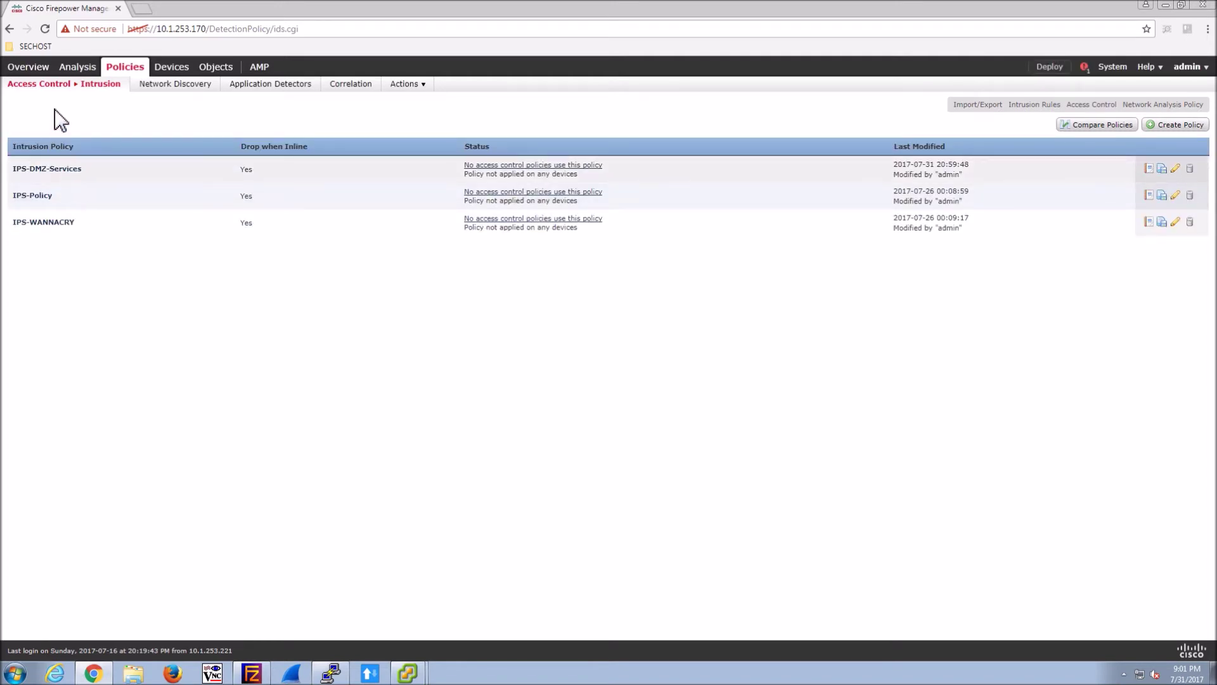
Open Access-Policy-FTD1 under Access Control and begin adding a new access rule.
mouse_move(77, 89)
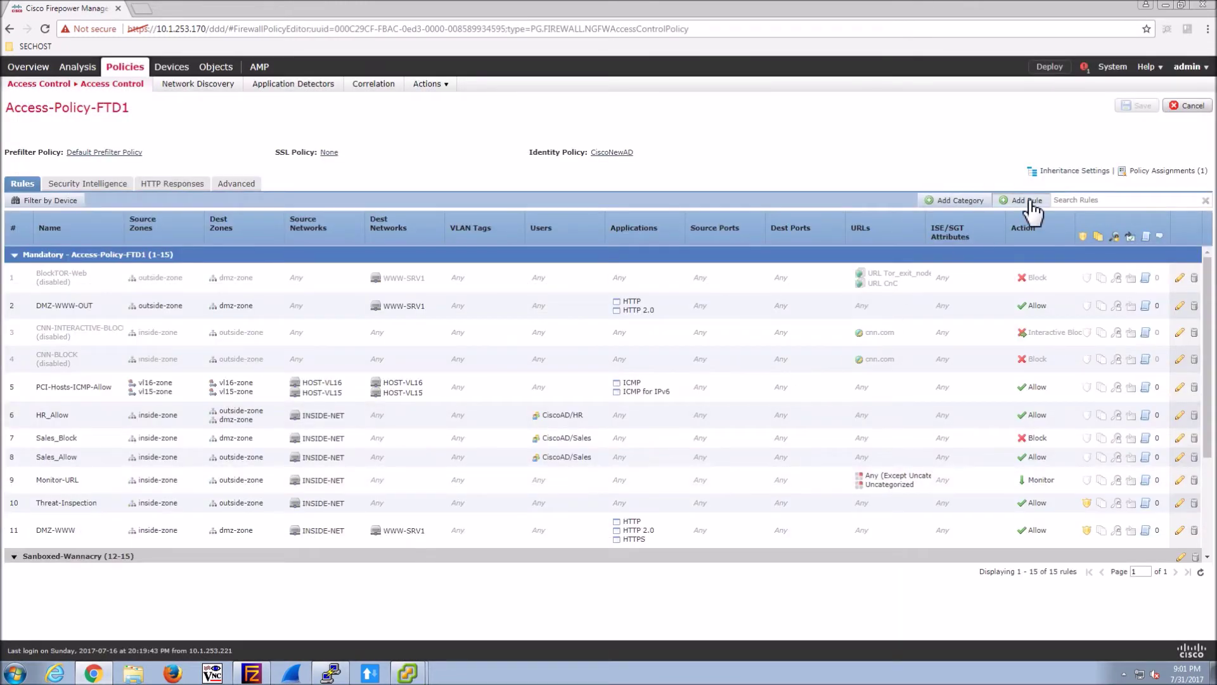
click(1027, 201)
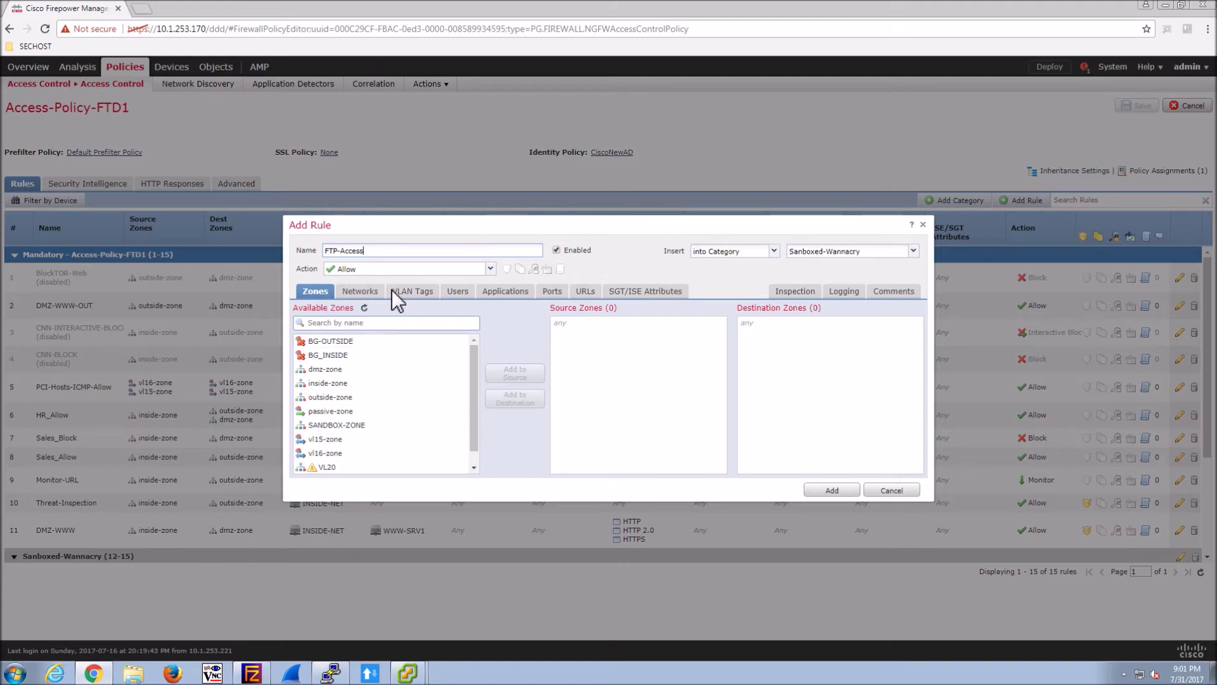
Set source zone SANDBOX-ZONE and destination zone outside-zone for the FTP-Access rule.
click(355, 425)
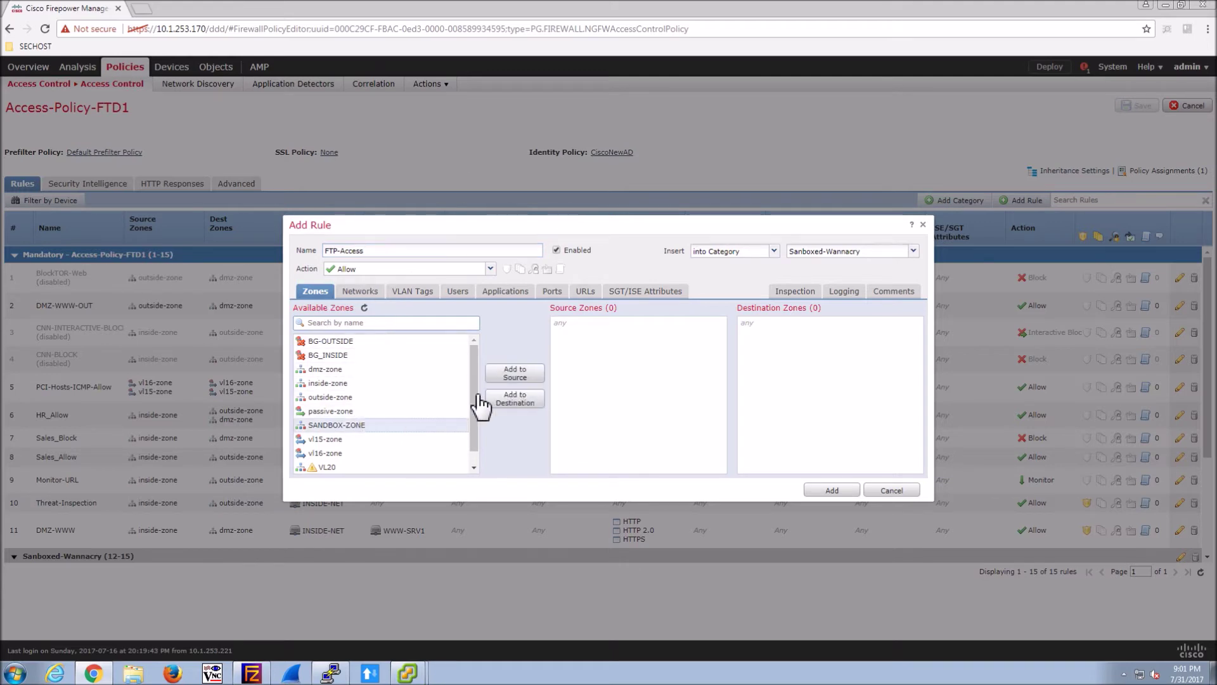
click(513, 374)
scroll(473, 431, down, 1)
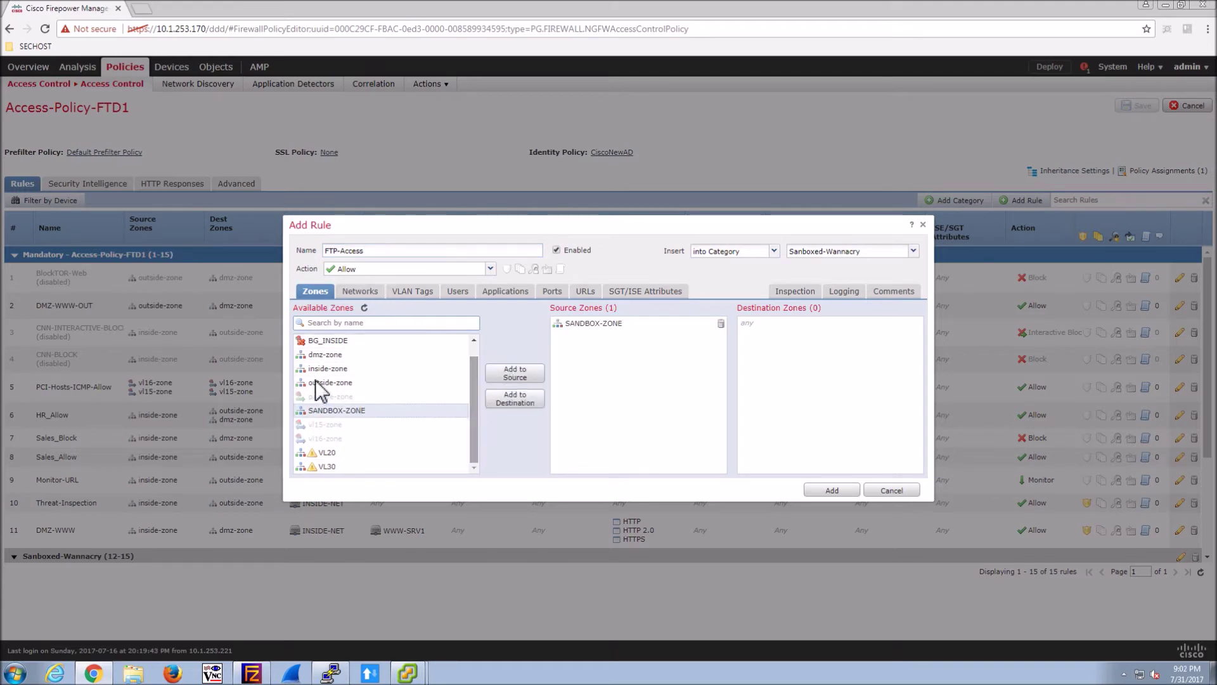
click(320, 382)
click(524, 403)
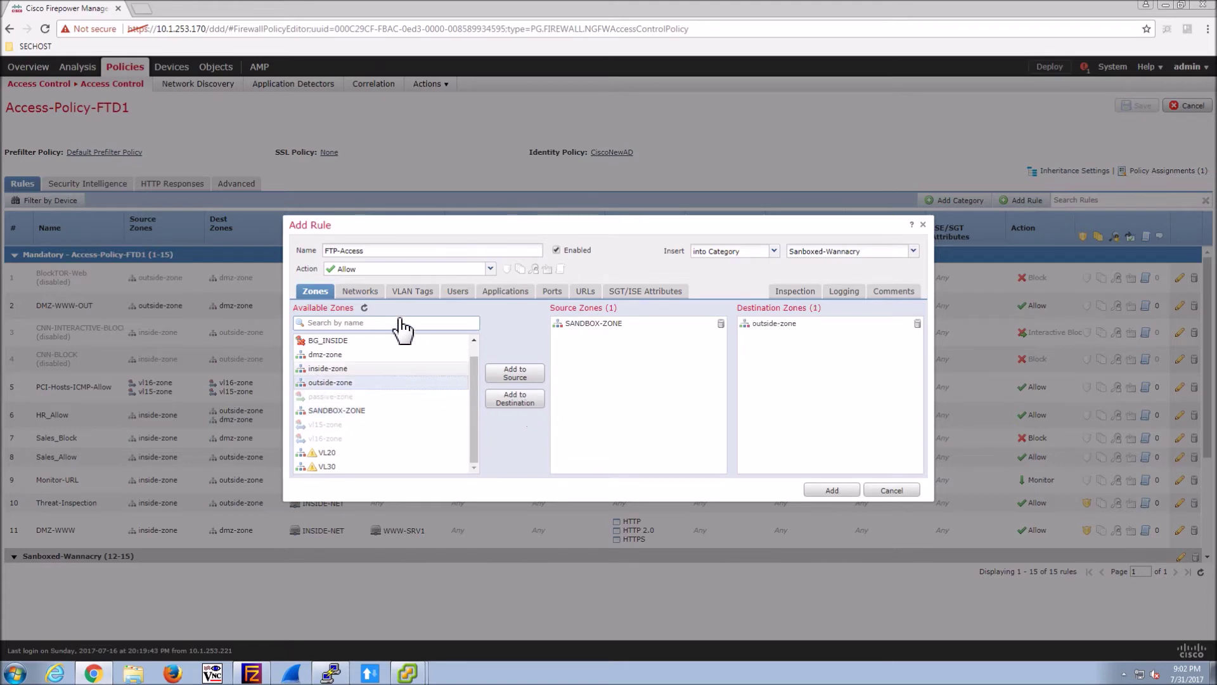
Set source network Sandbox-Net and destination network FTP-SRV.
click(373, 293)
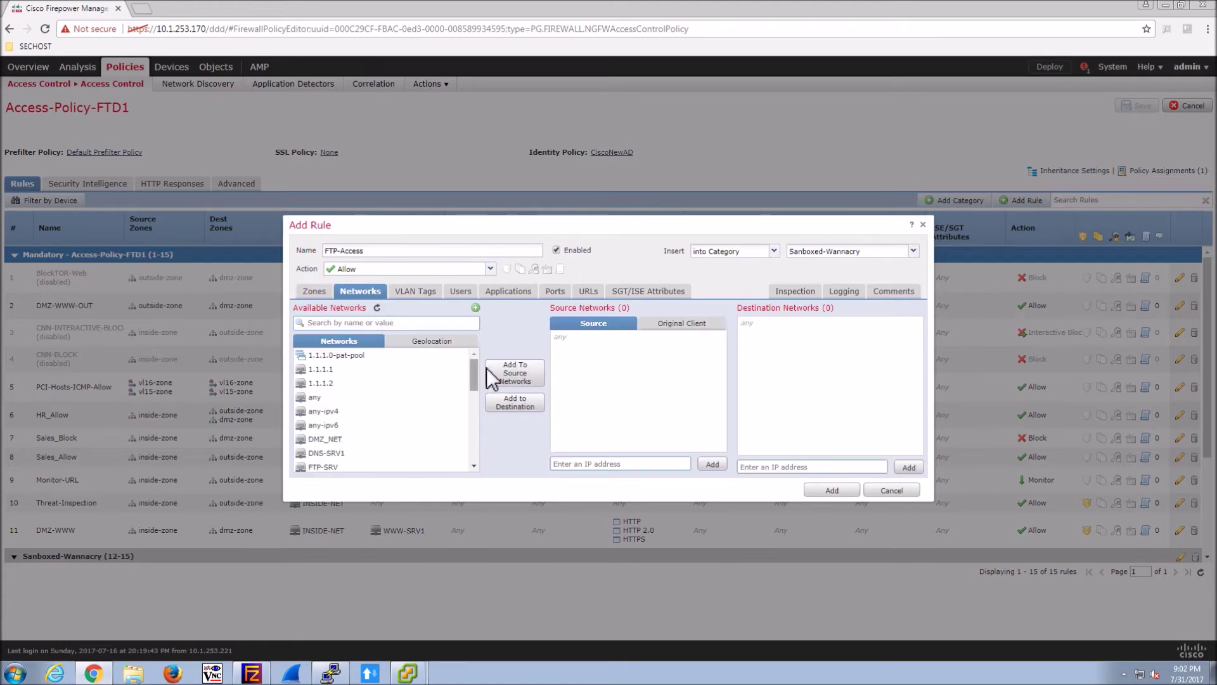
drag(474, 376, 473, 459)
click(342, 436)
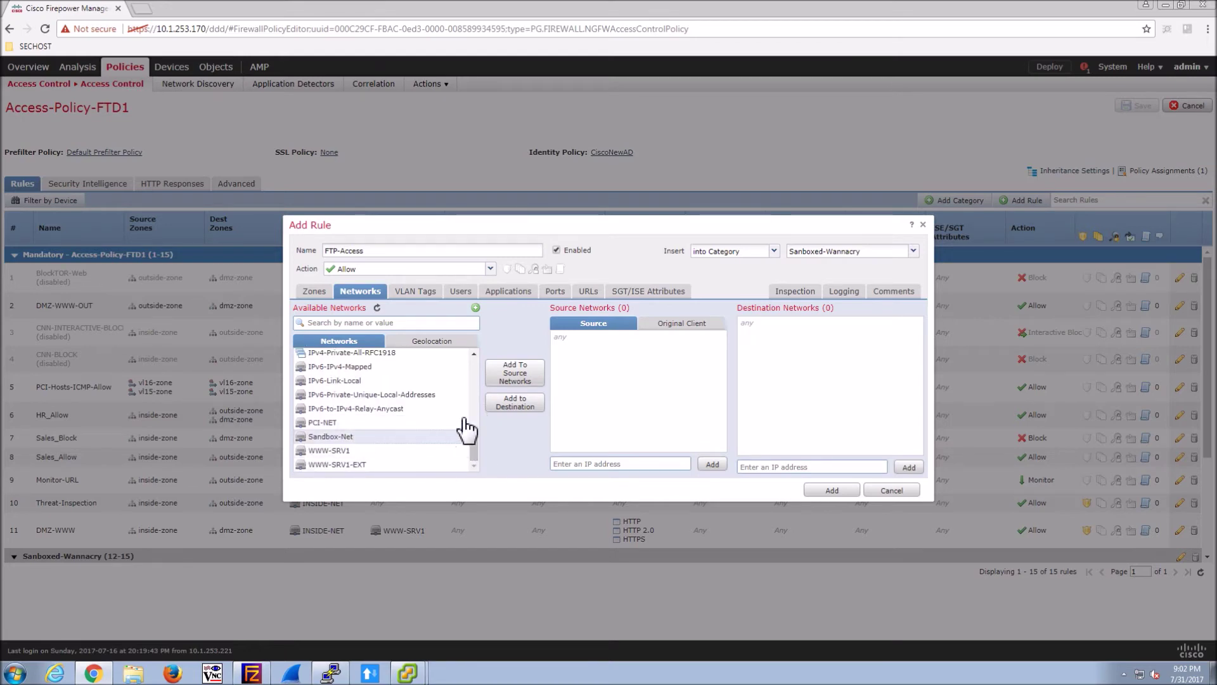
click(514, 373)
drag(470, 442, 466, 382)
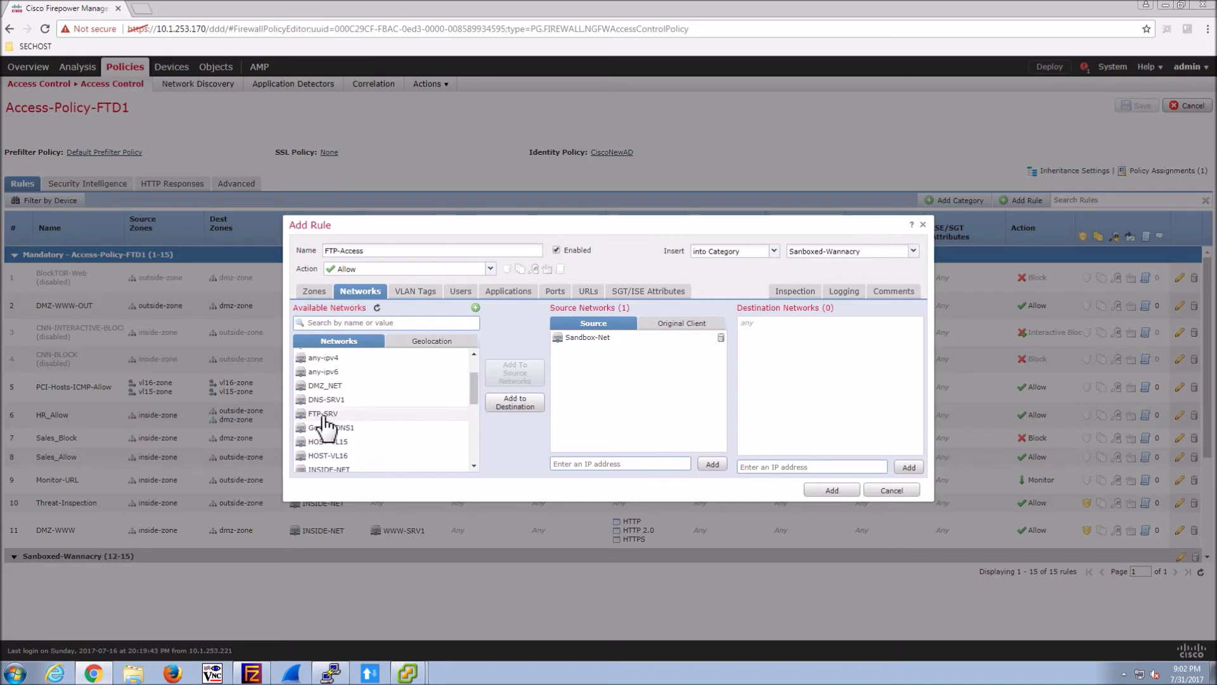
click(323, 414)
click(523, 409)
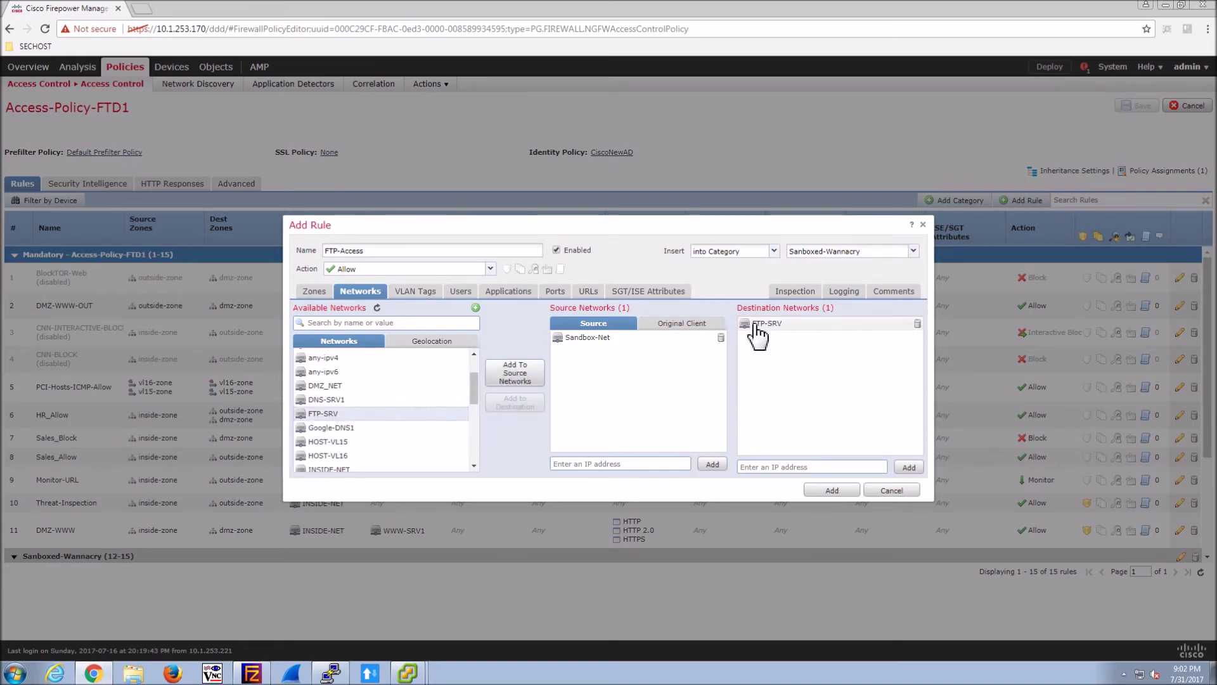
Add the FTP application to the rule.
click(508, 293)
click(522, 324)
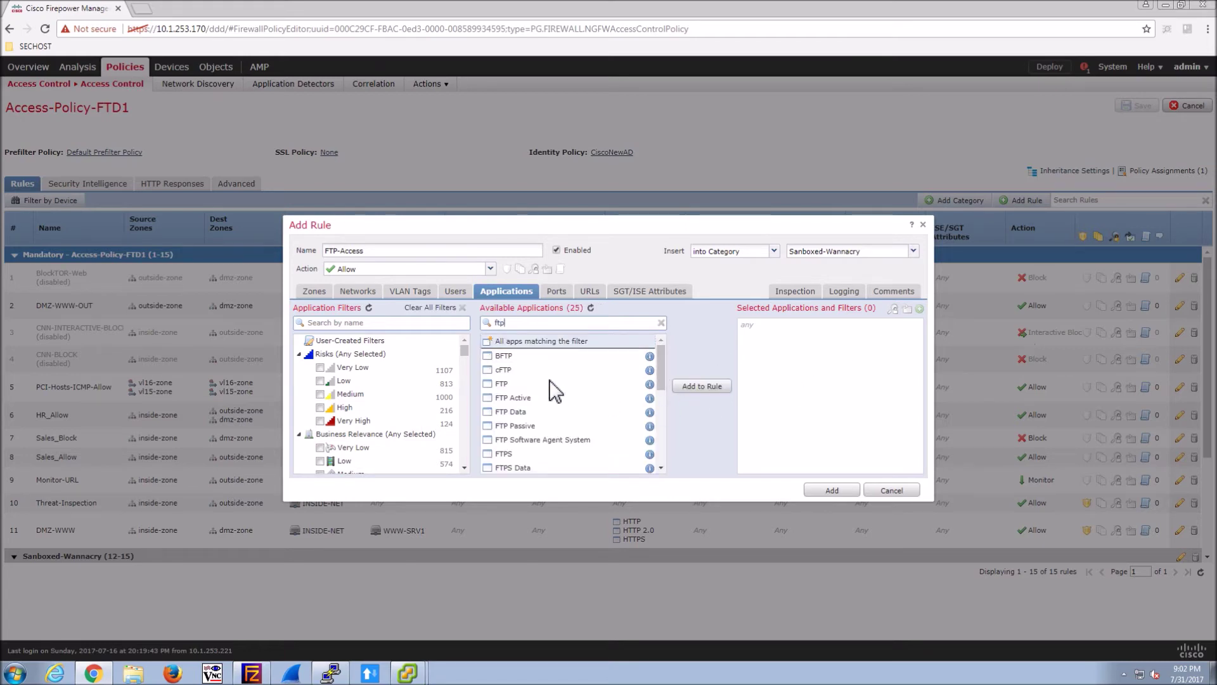
click(552, 384)
click(702, 386)
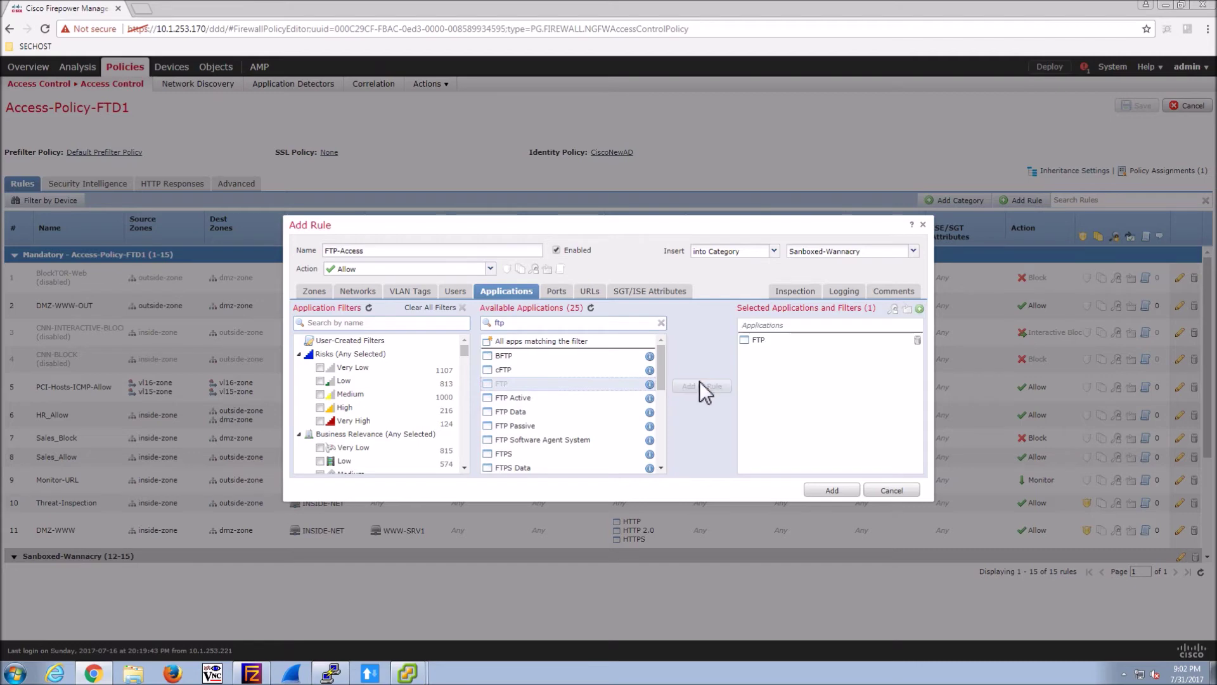
Inspect with IPS-DMZ-Services, log at end of connection, and add the rule.
click(790, 295)
click(443, 323)
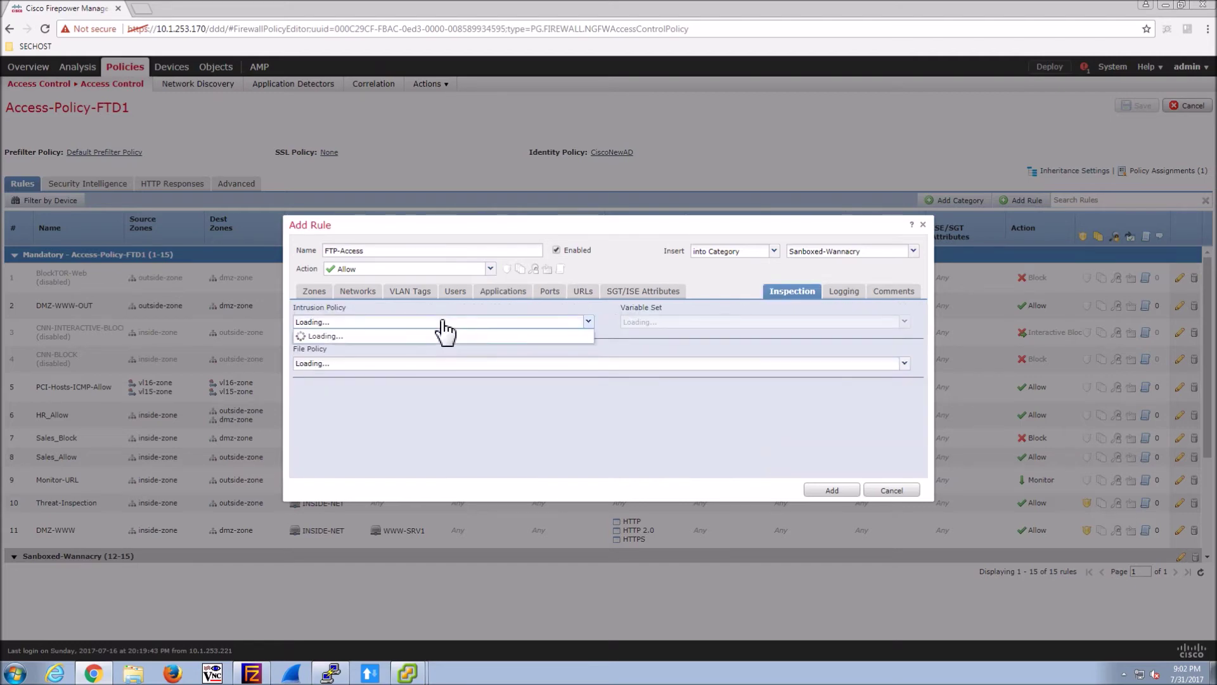
click(318, 420)
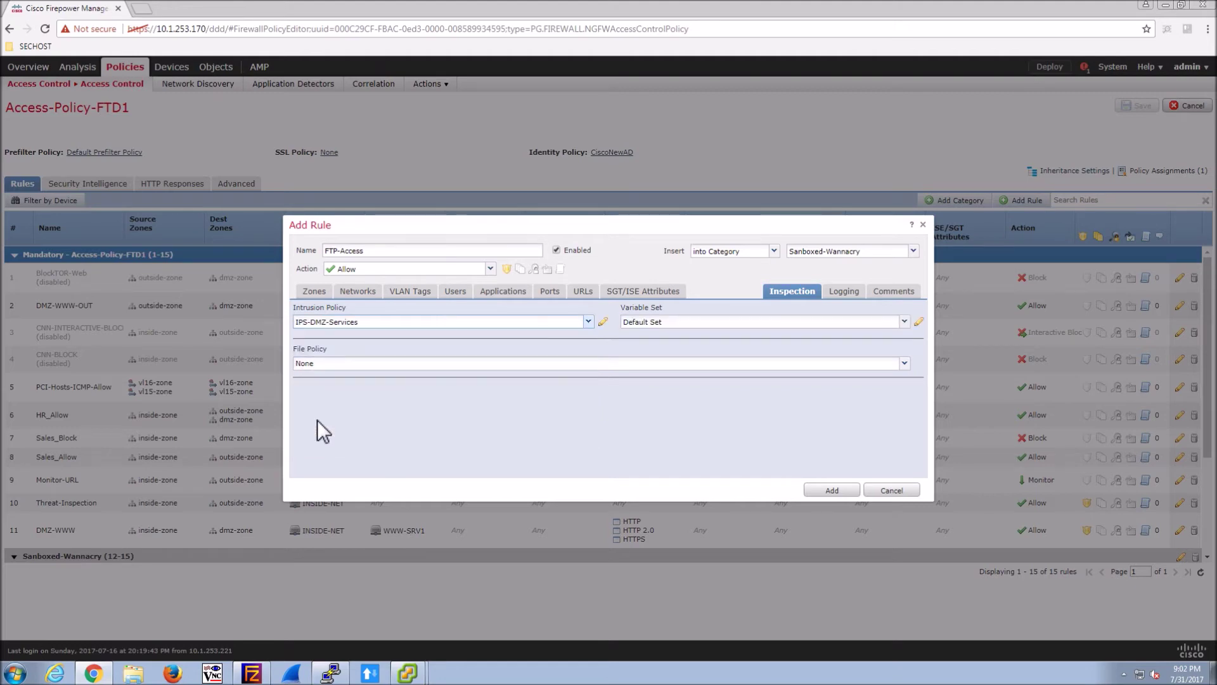
click(844, 293)
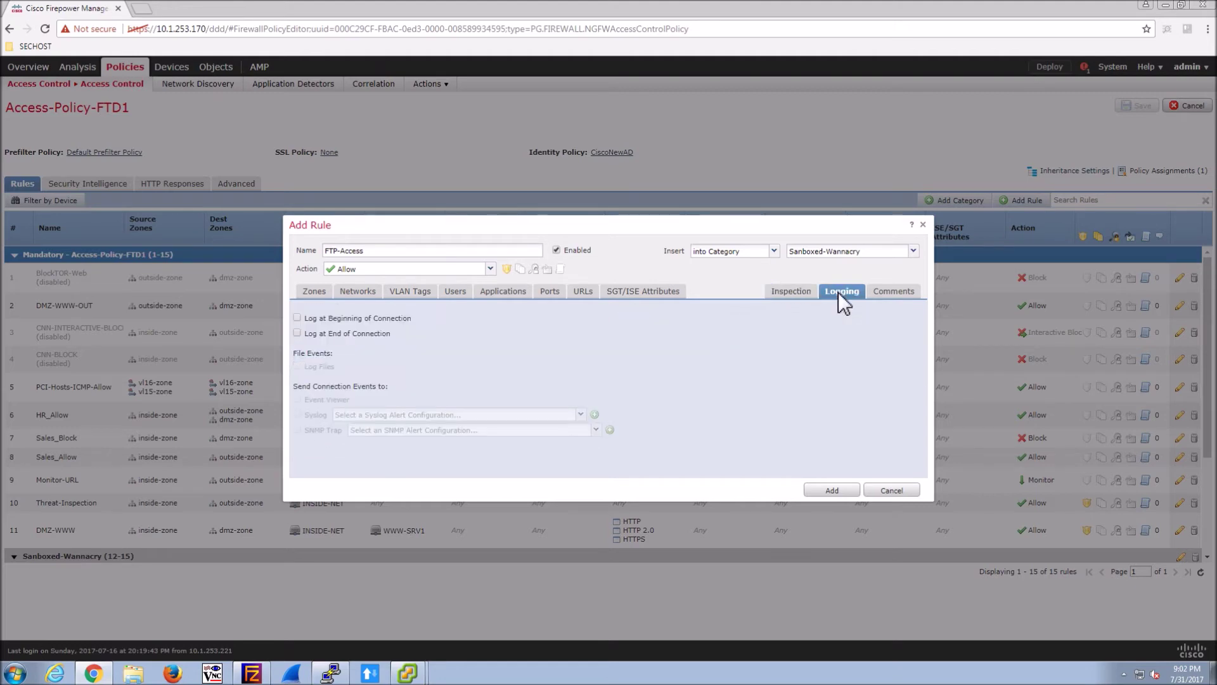
click(297, 334)
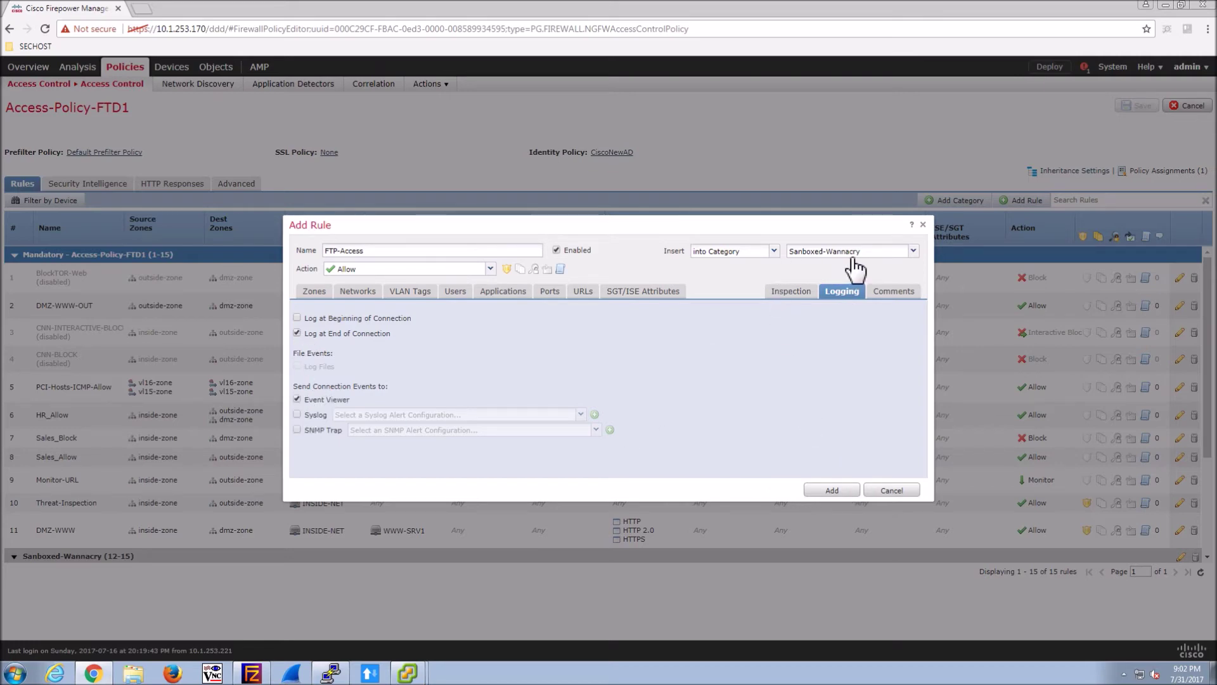
click(834, 491)
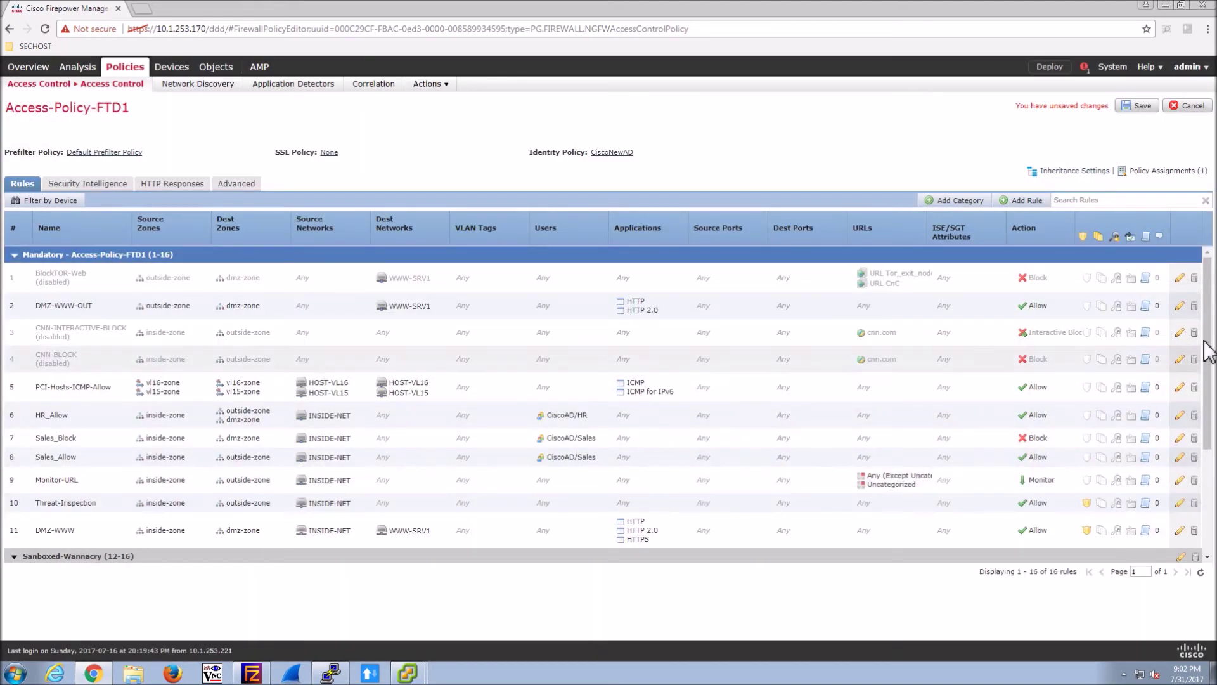
Move FTP-Access to position 12 atop Sanboxed-Wannacry, save Access-Policy-FTD1, and open Deploy Policies.
drag(1208, 349, 455, 532)
drag(79, 501, 81, 405)
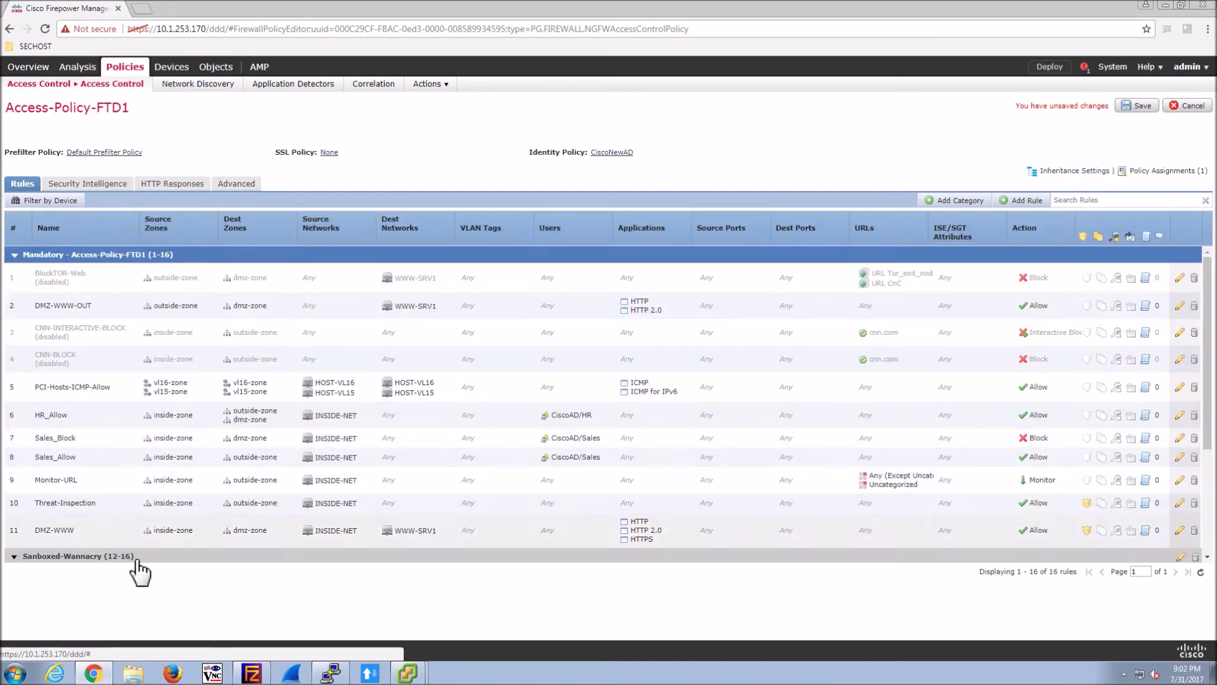
scroll(1207, 524, down, 1)
scroll(1208, 523, down, 5)
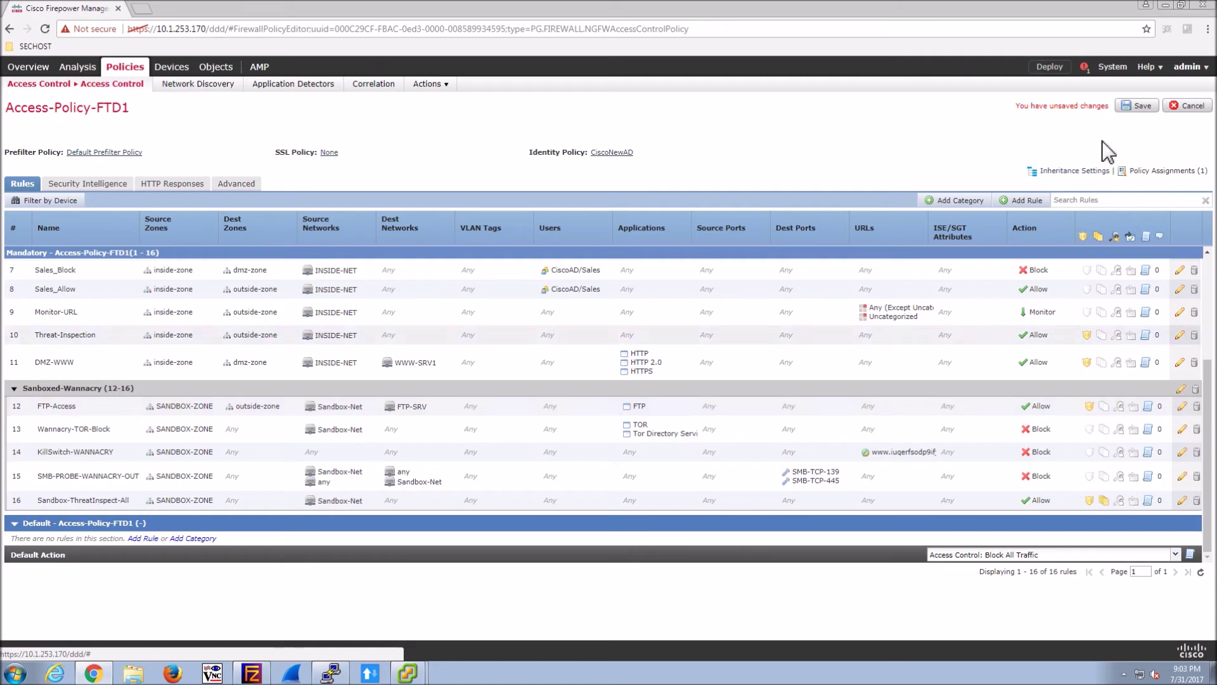
click(1138, 106)
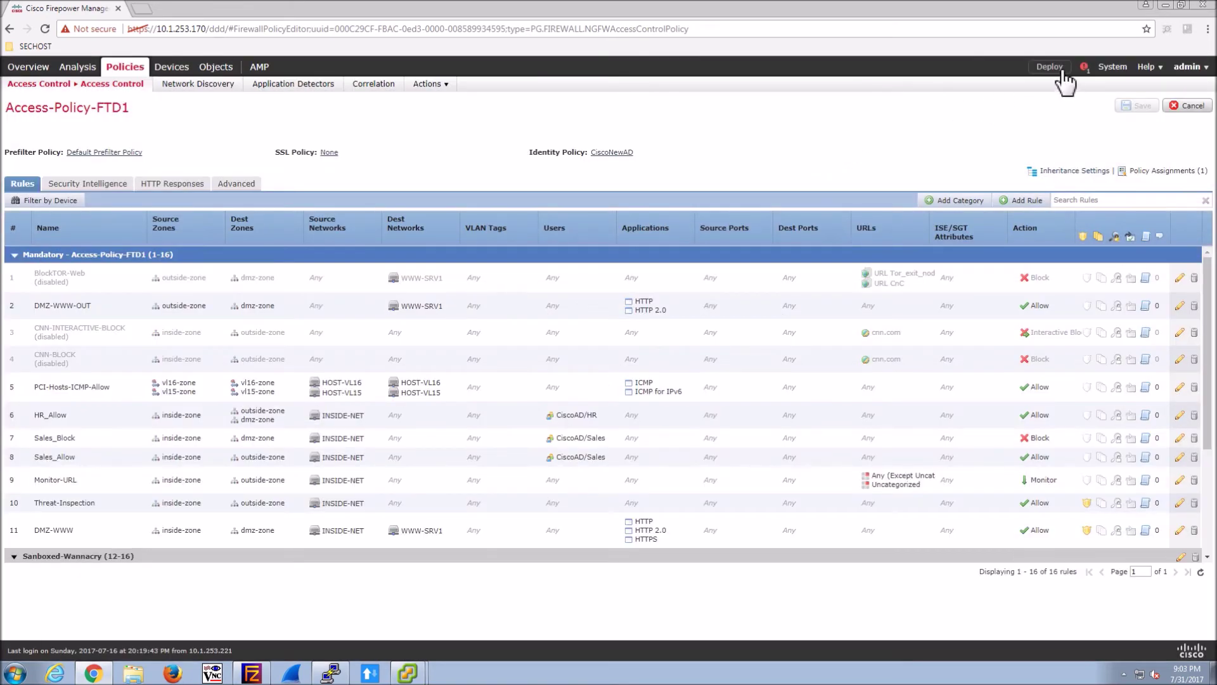
click(1050, 68)
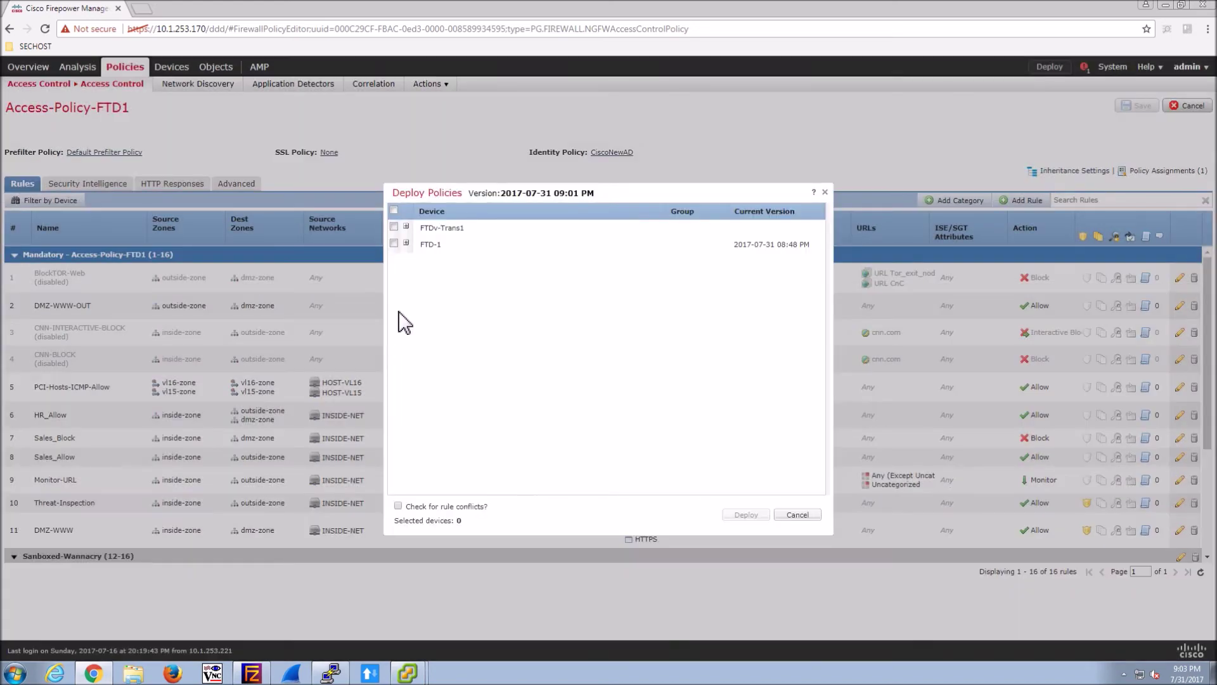
Deploy the updated policies to FTD-1 and dismiss the deployment notice.
click(393, 244)
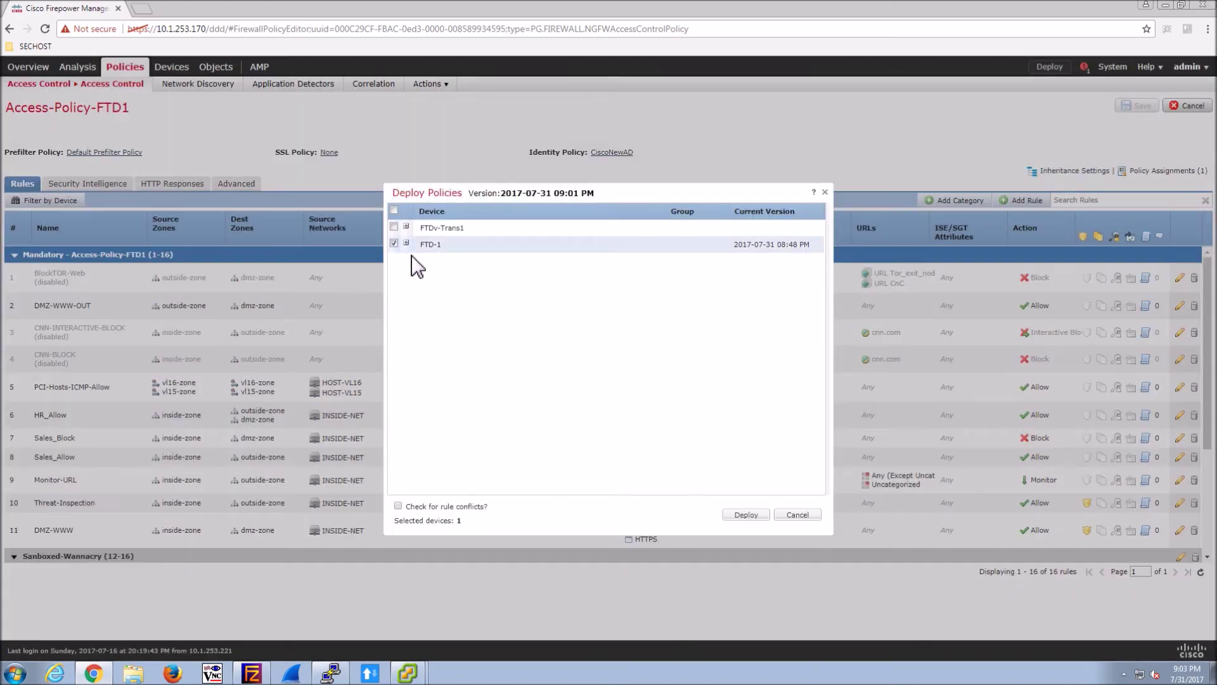
click(406, 243)
click(748, 515)
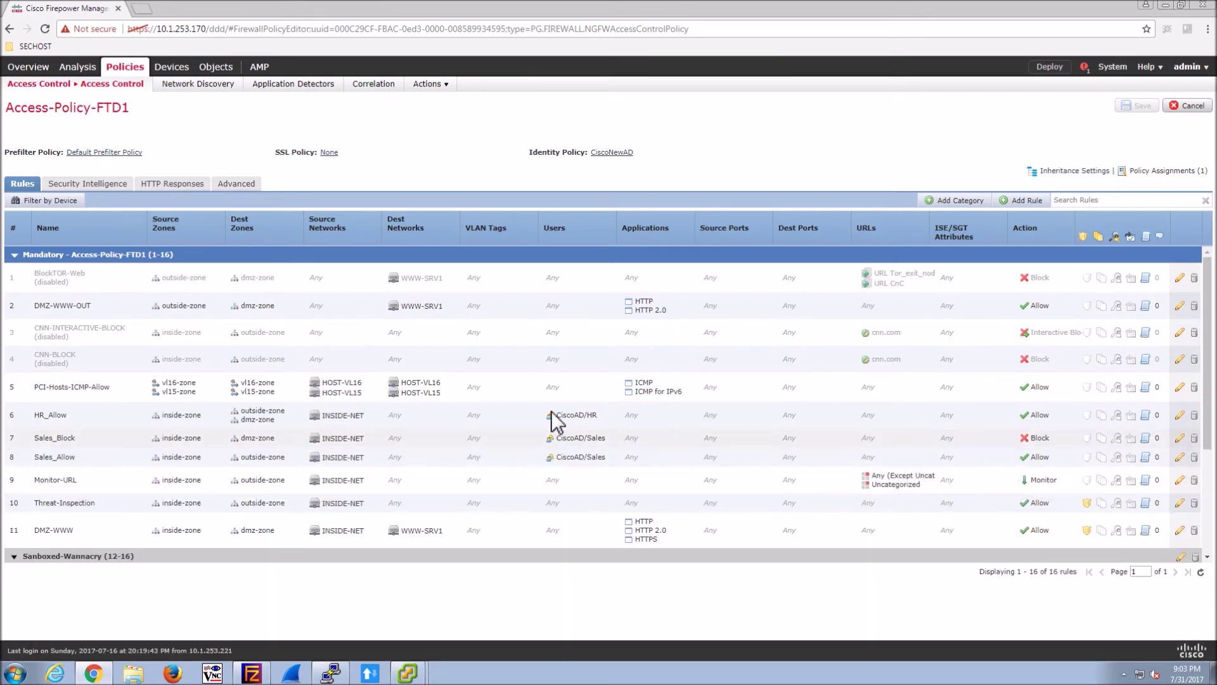
click(1108, 104)
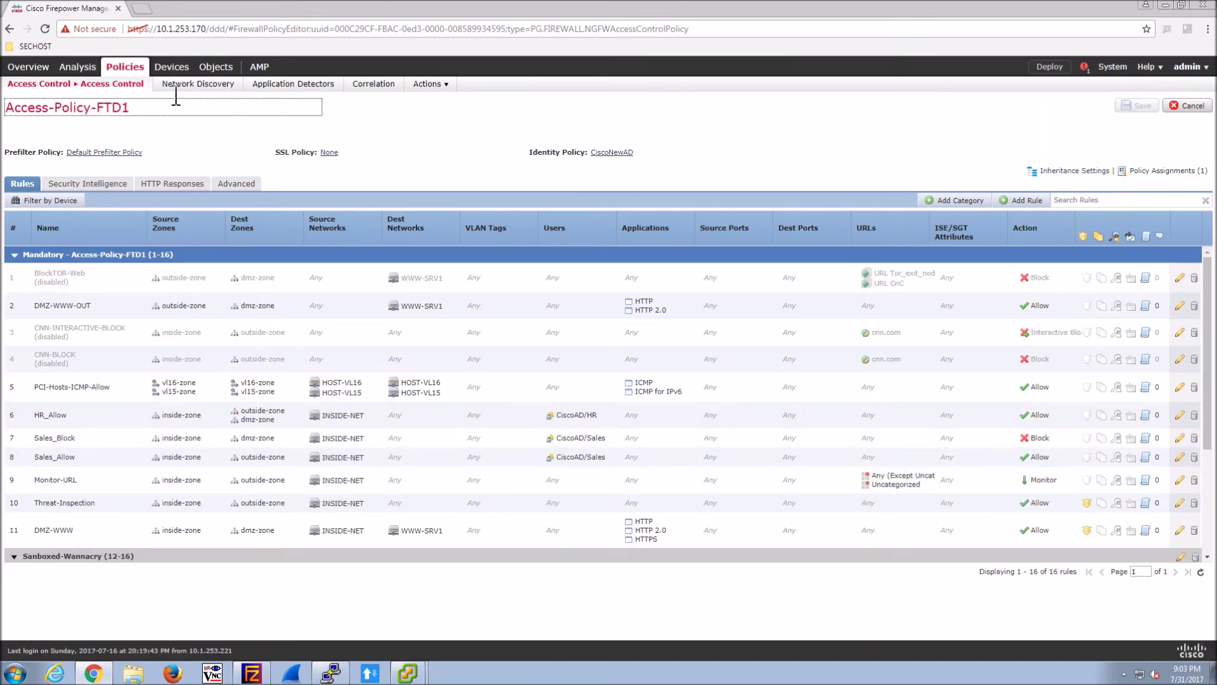
Open Analysis > Intrusions > Events, which shows no records, then switch to the Windows 7 VM.
mouse_move(77, 70)
mouse_move(188, 95)
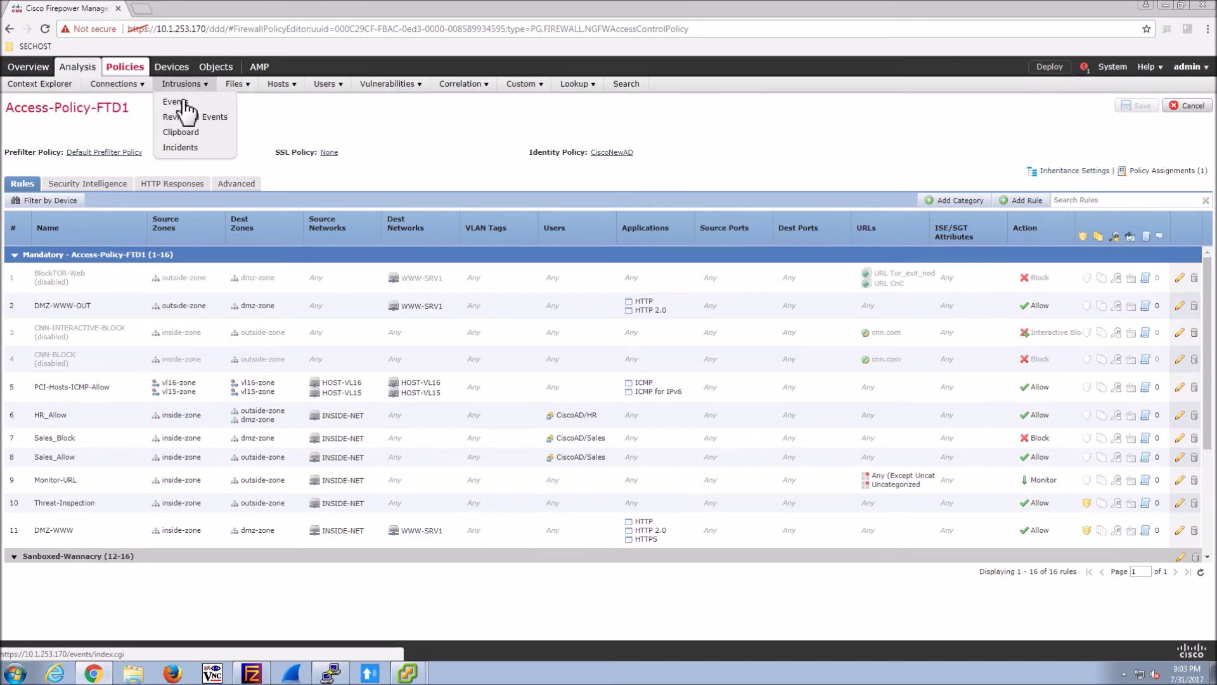
click(184, 103)
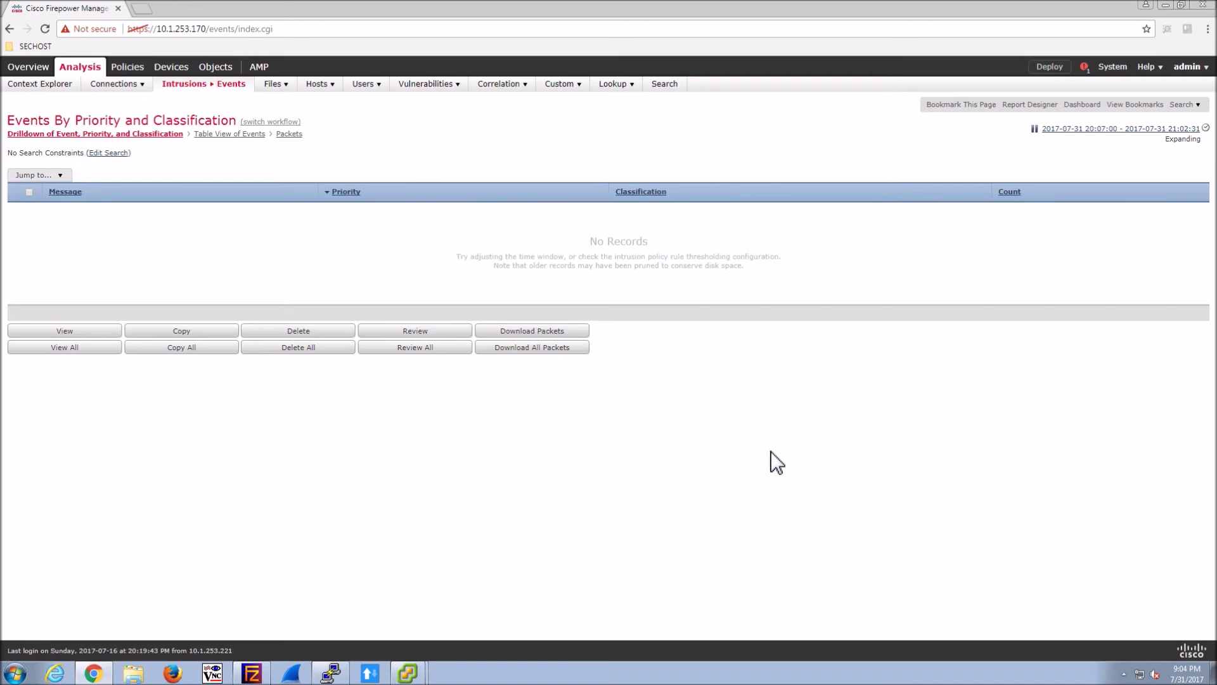
mouse_move(408, 674)
click(405, 645)
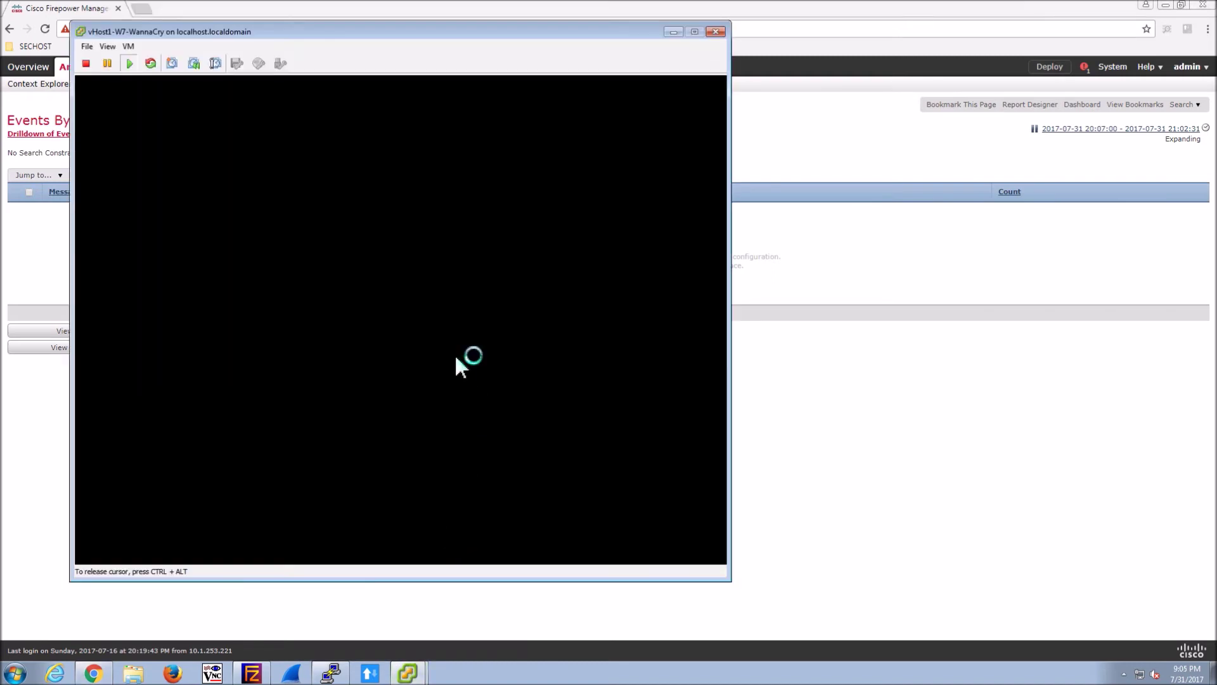
Clear all entries from the FileZilla Server log.
click(265, 673)
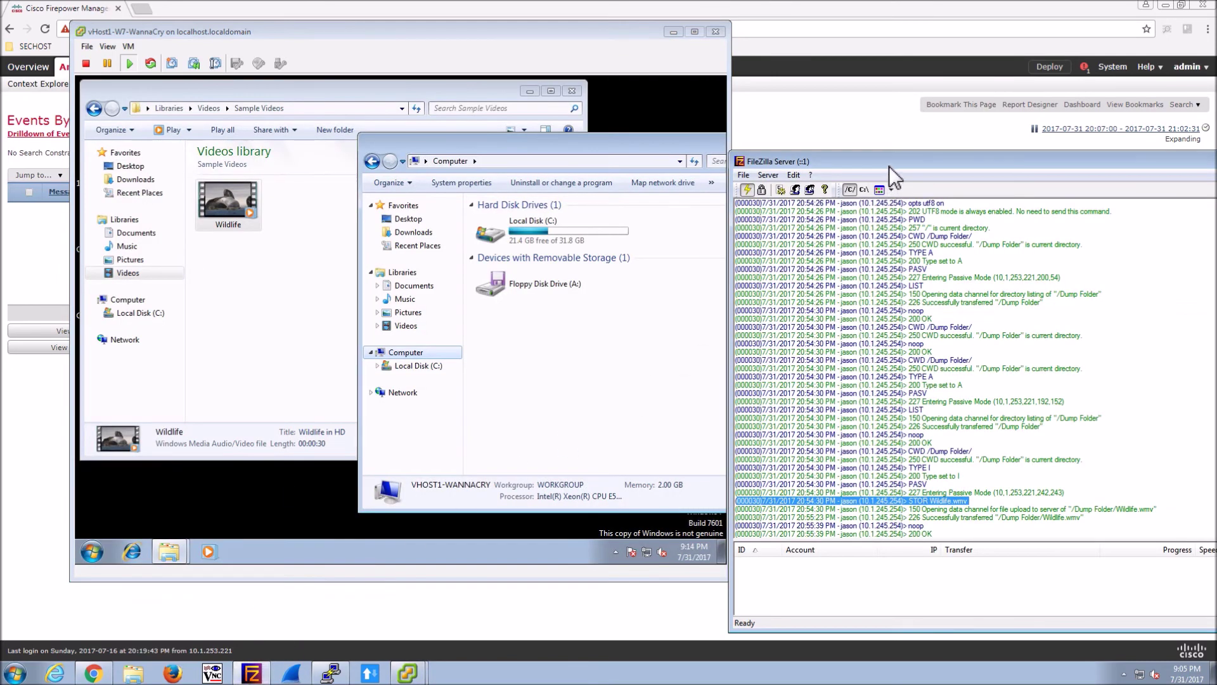
drag(889, 166, 892, 78)
right_click(866, 208)
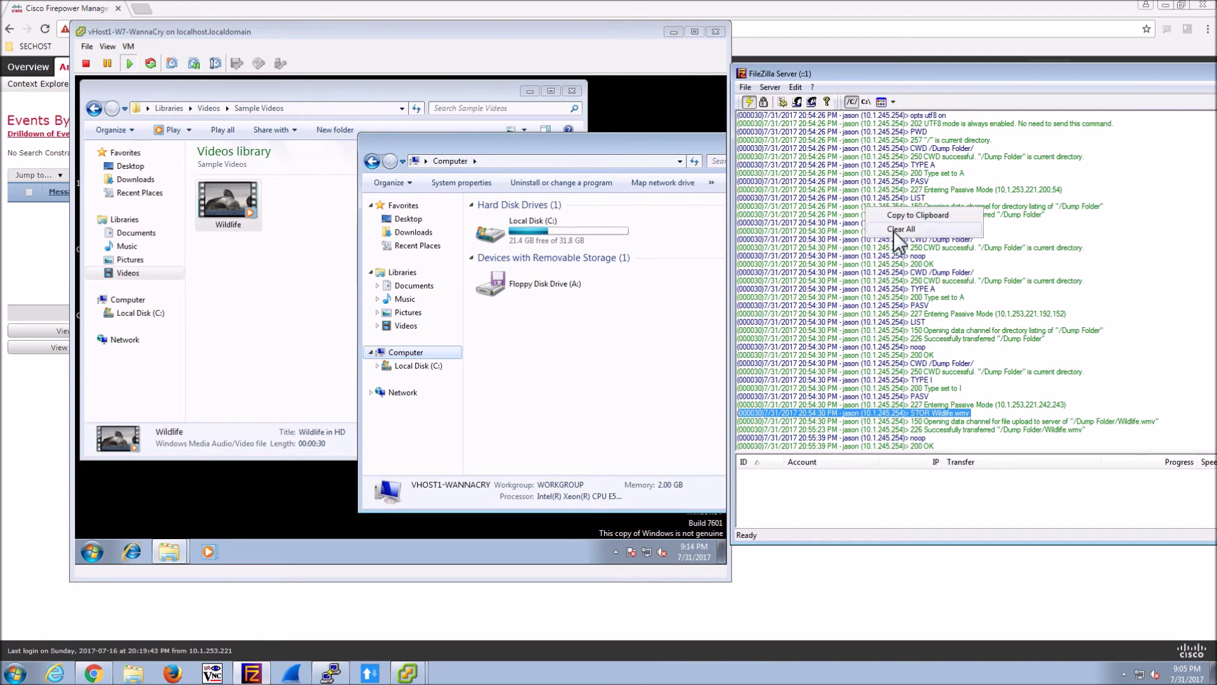
click(896, 231)
Open the FTP Dump Folder from Explorer's address history and log on with the account password.
click(534, 398)
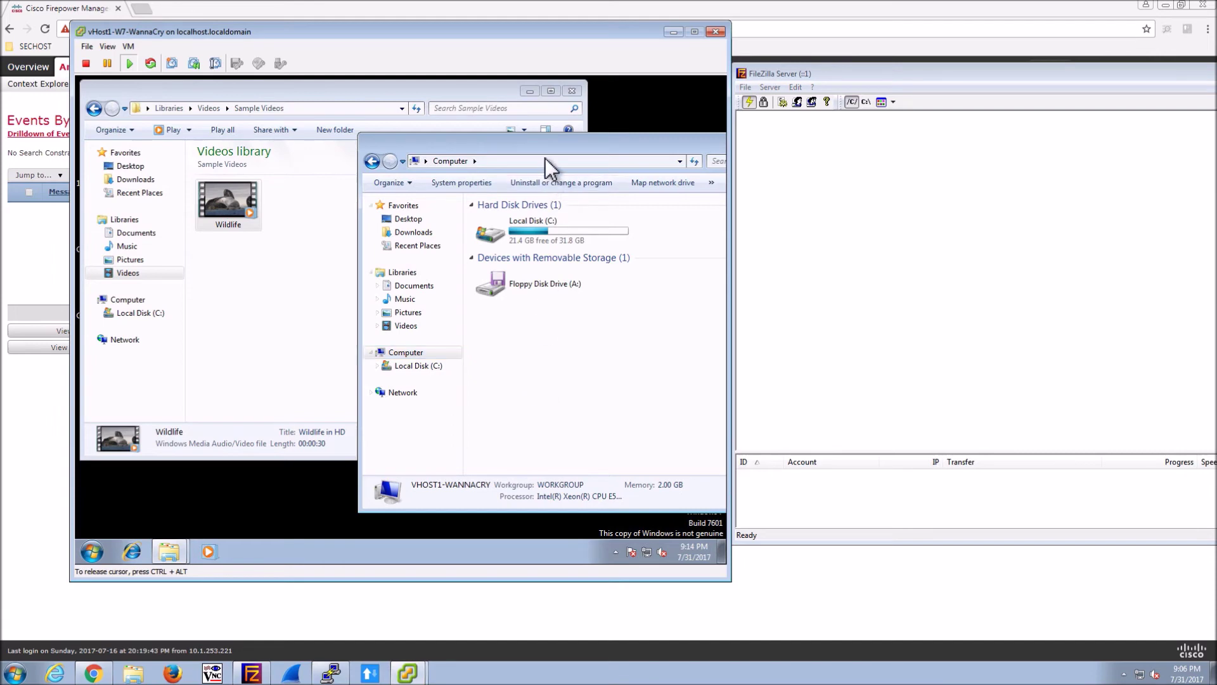
click(574, 161)
click(681, 161)
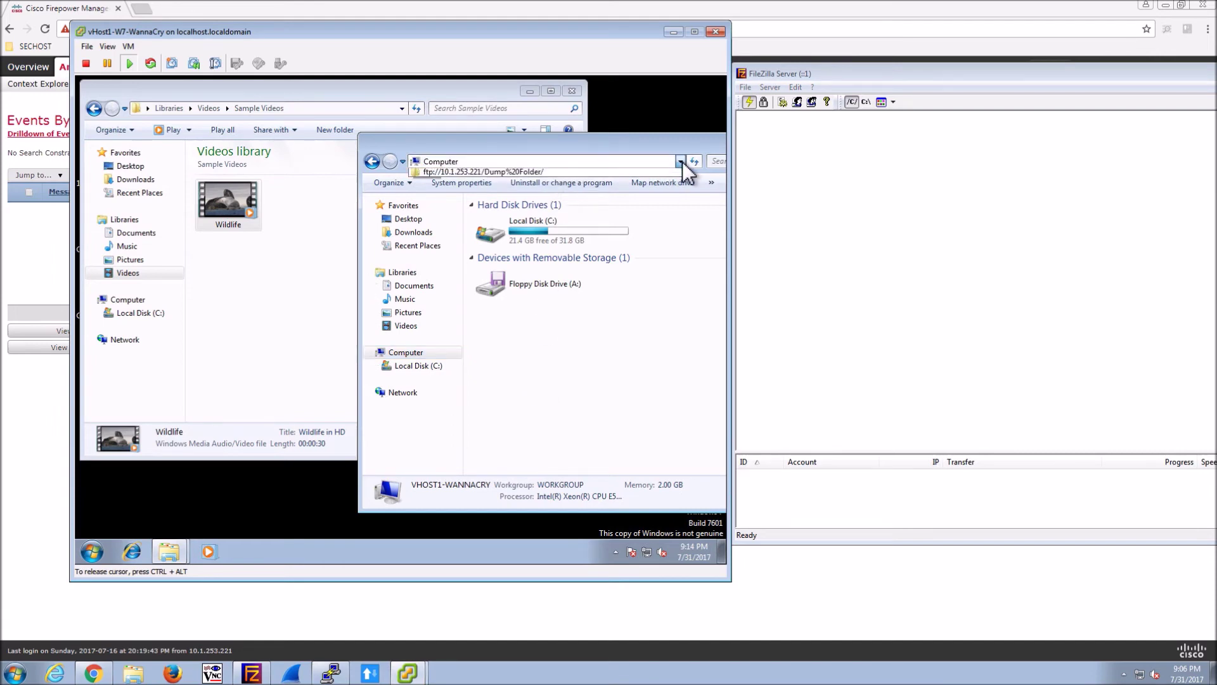
click(514, 175)
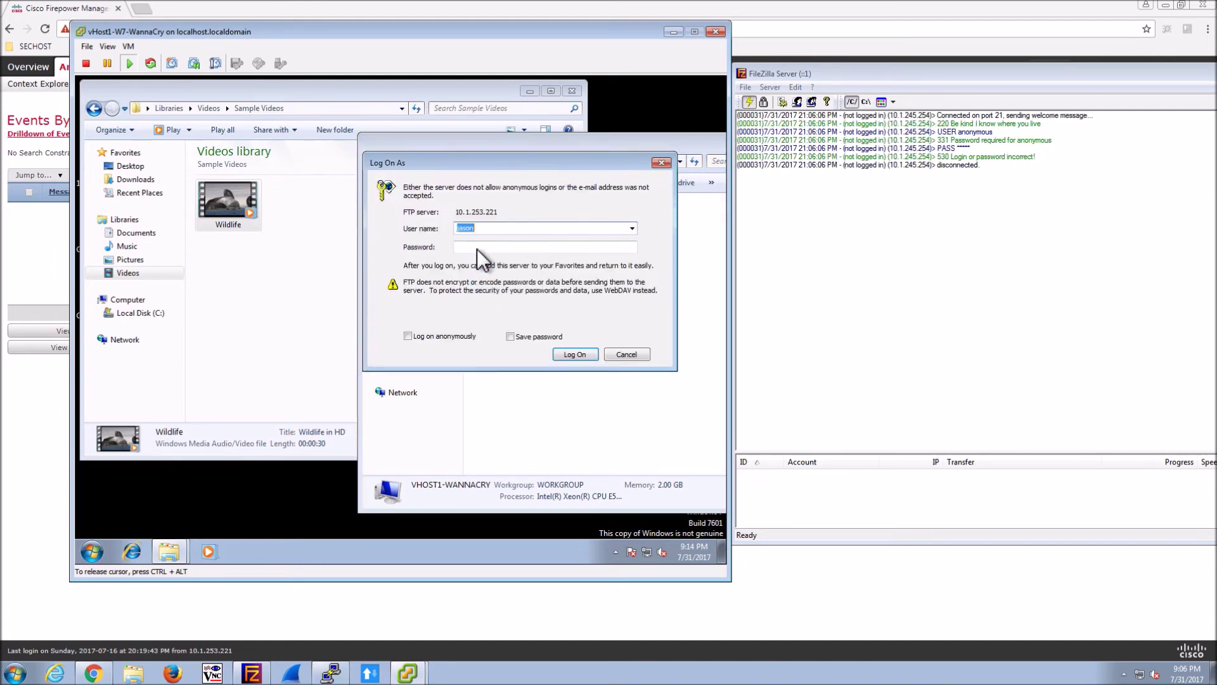
click(477, 247)
text(pa)
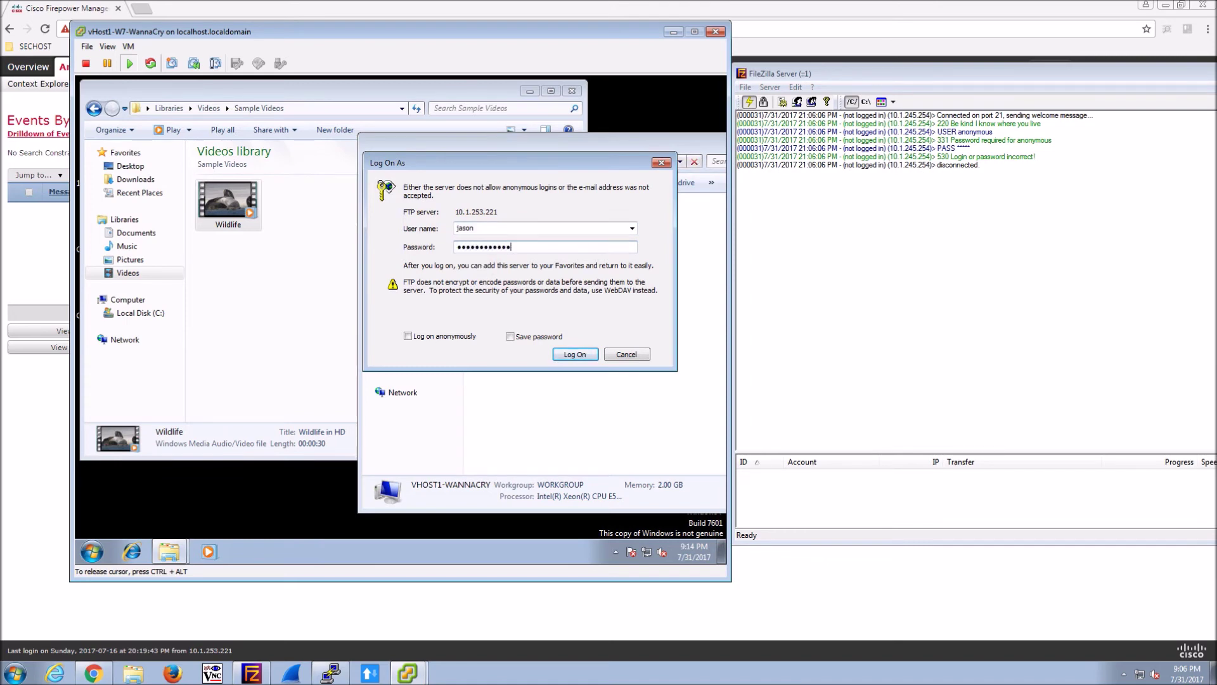
key(Return)
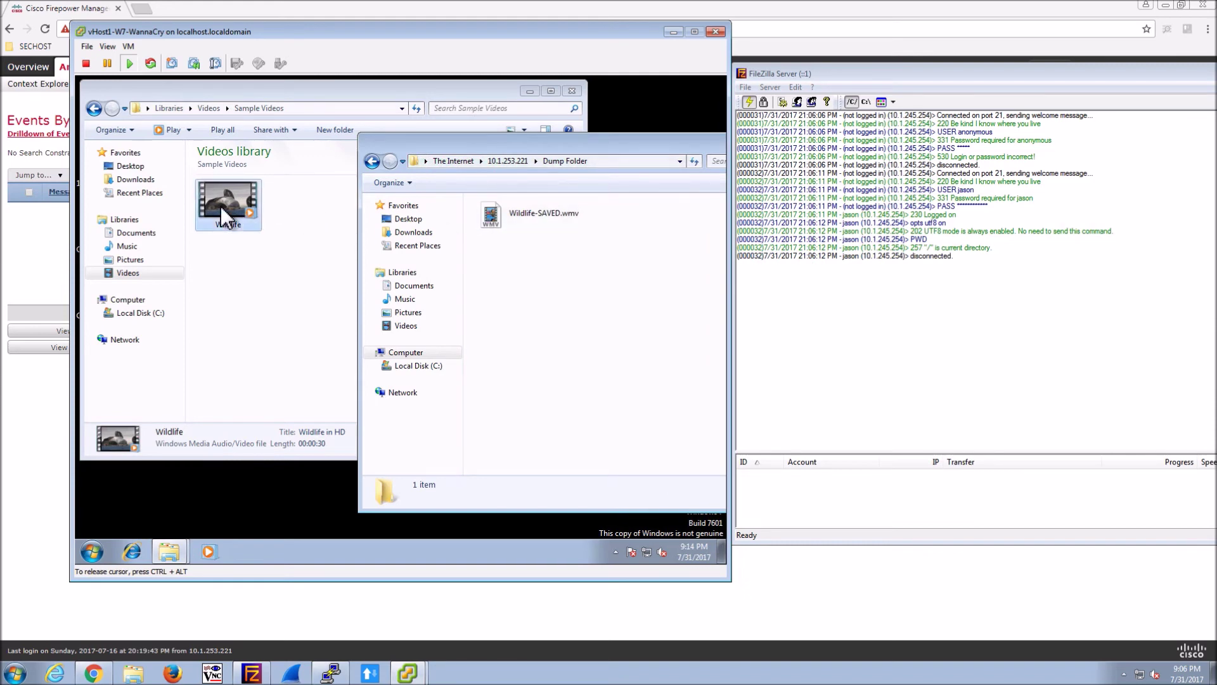
Drag Wildlife.wmv into the FTP Dump Folder to upload it, then return to Firepower.
drag(221, 208, 544, 293)
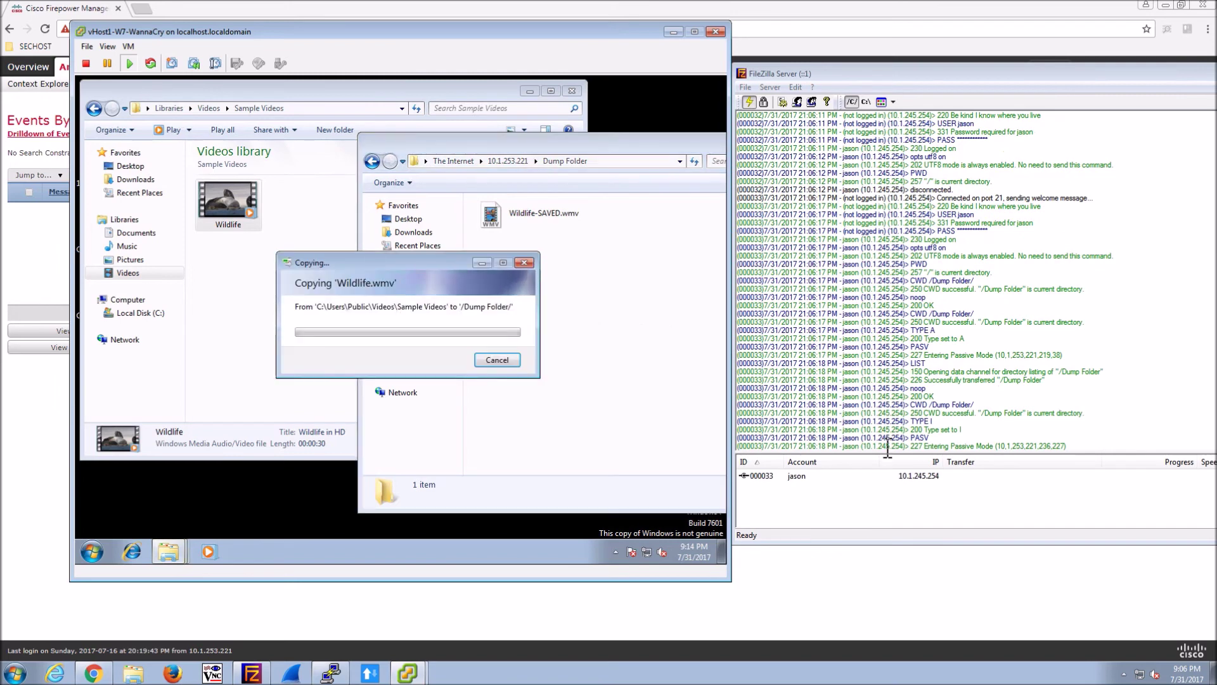
scroll(1023, 386, up, 3)
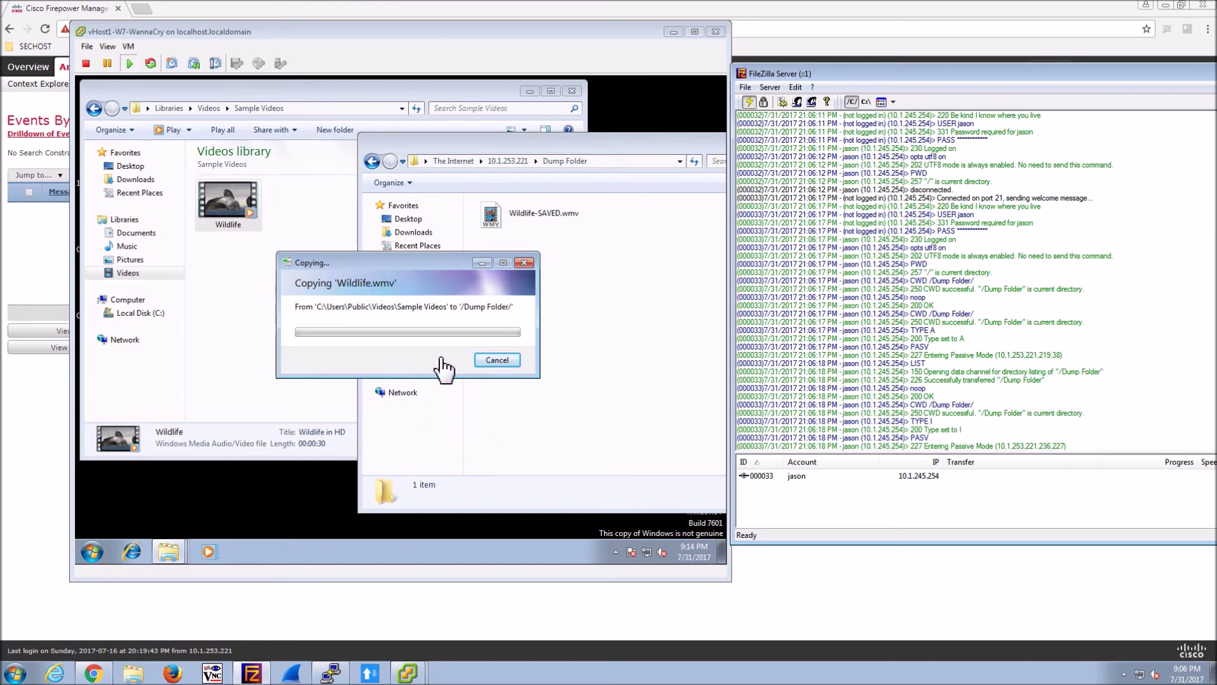
click(42, 251)
Reload the intrusion events page and open the new FTP STOR CMD event in table view.
key(F5)
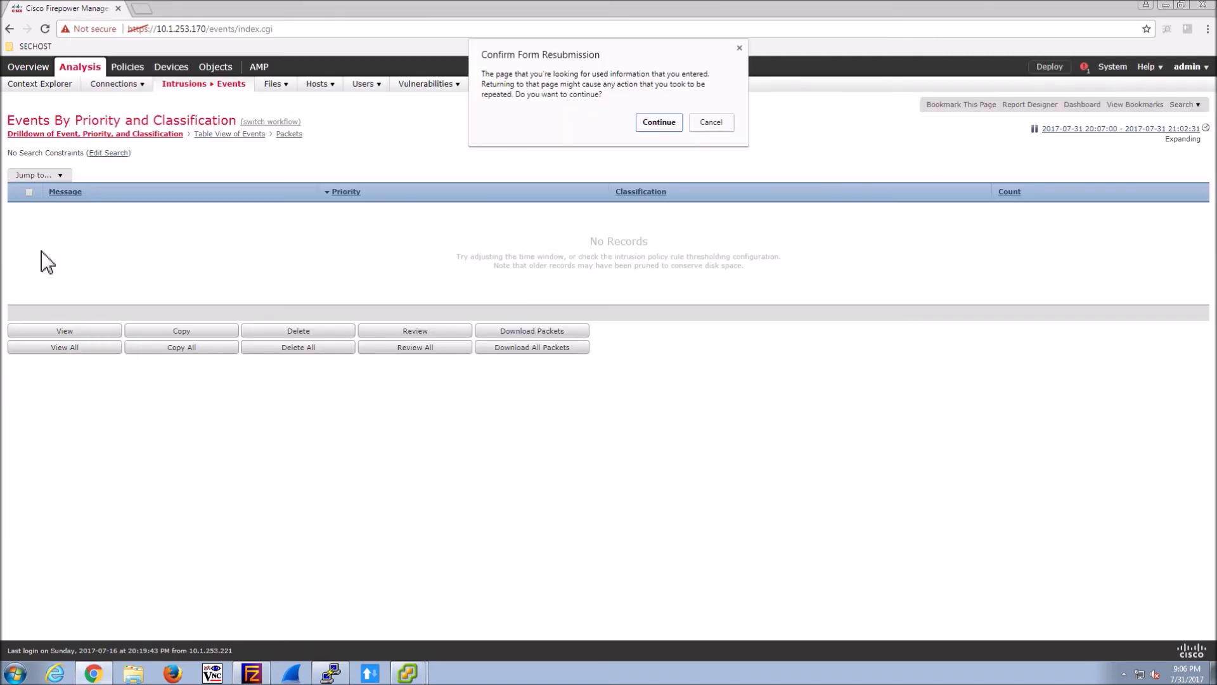
key(Return)
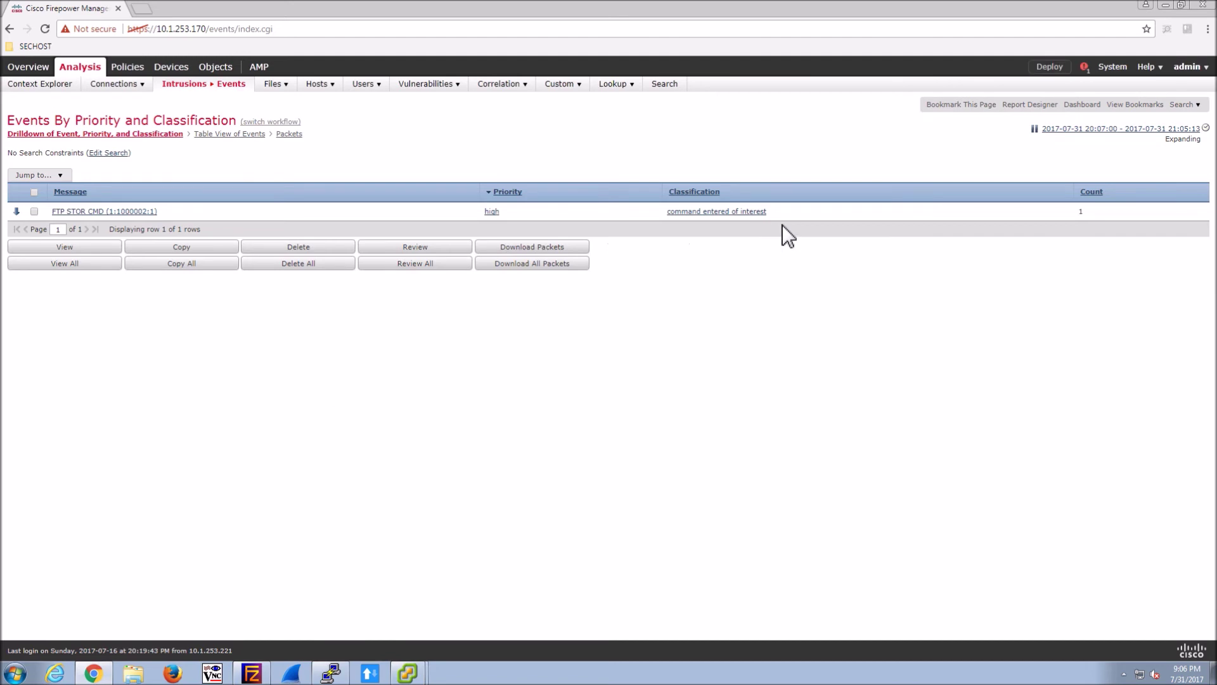
click(56, 246)
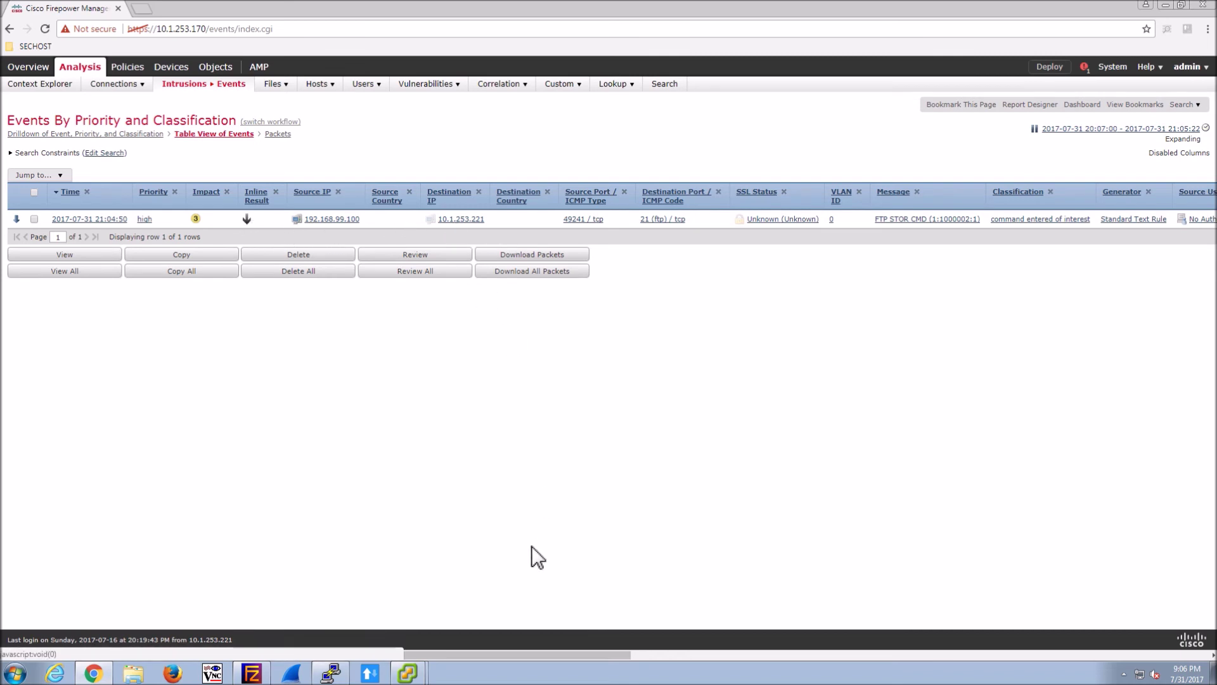
Scroll across the event table's columns to confirm the FTP-Access rule, then check the event row.
drag(538, 656, 807, 660)
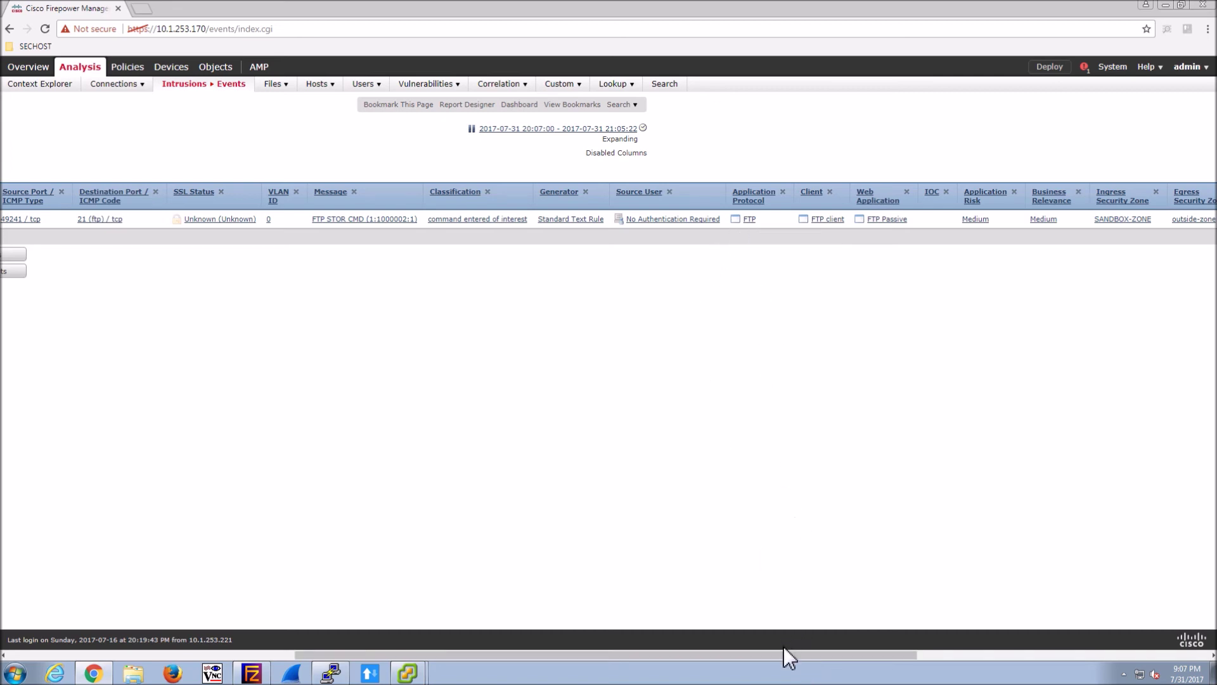
drag(785, 655, 1092, 654)
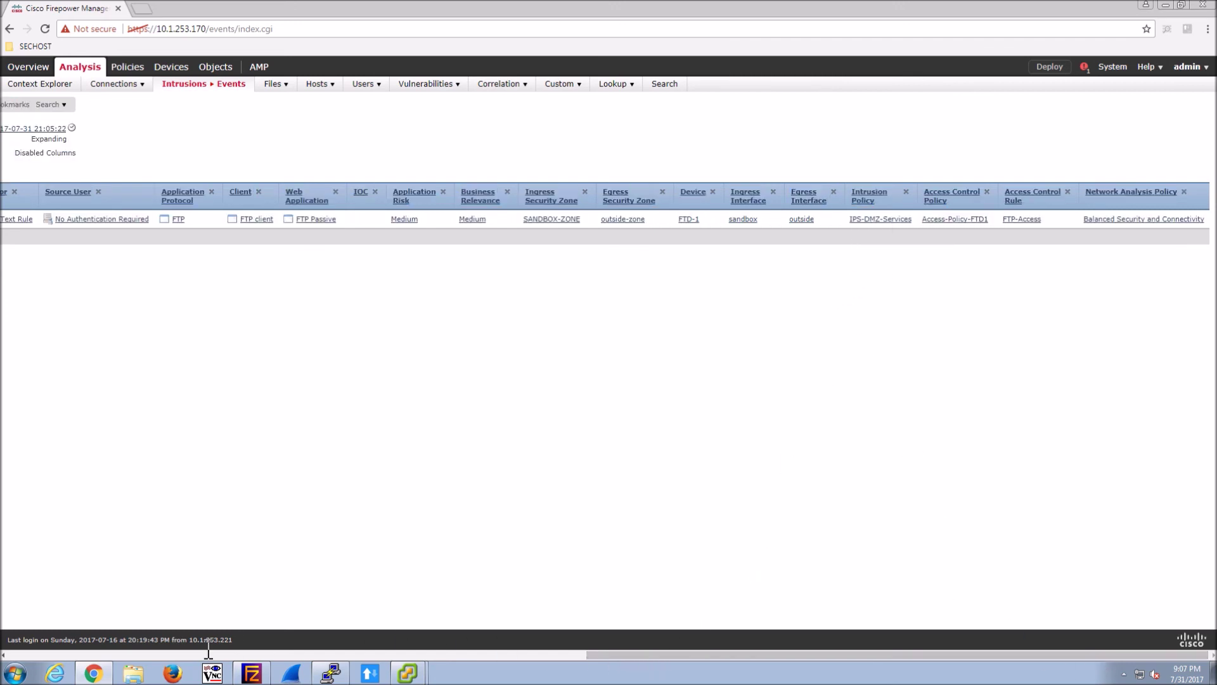
key(ctrl+a)
key(Left)
key(Left)
key(Left)
key(Left)
key(Left)
key(Left)
key(Left)
key(Left)
key(Left)
key(Left)
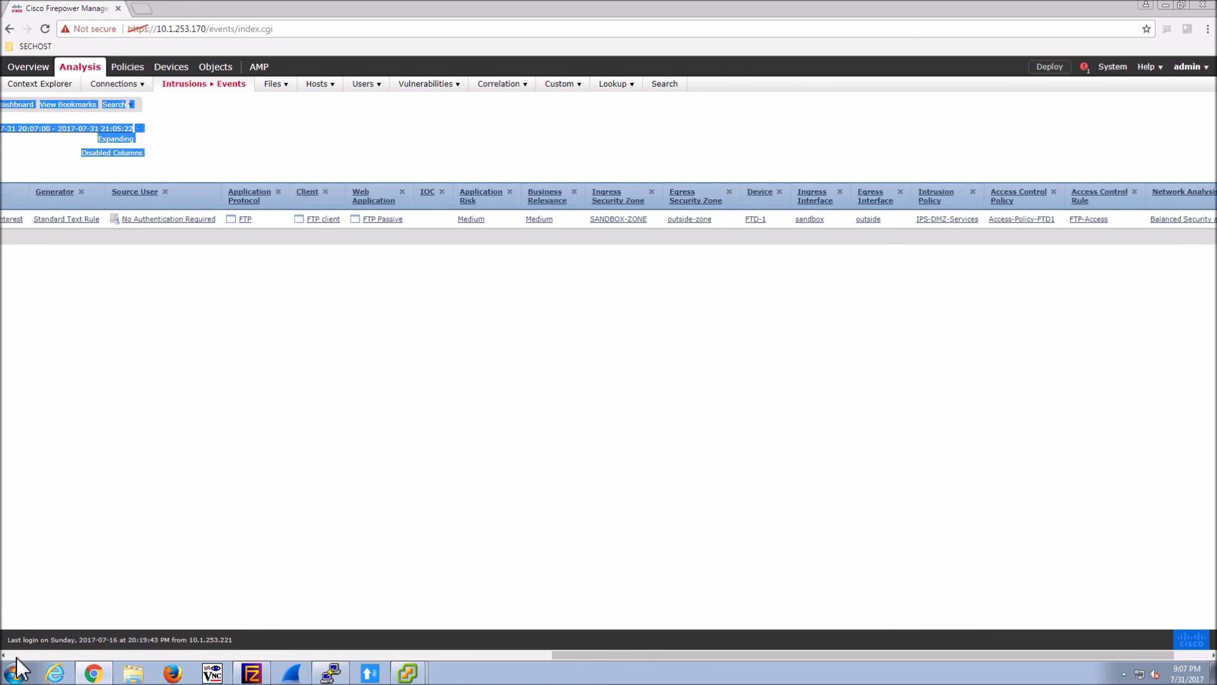
click(33, 219)
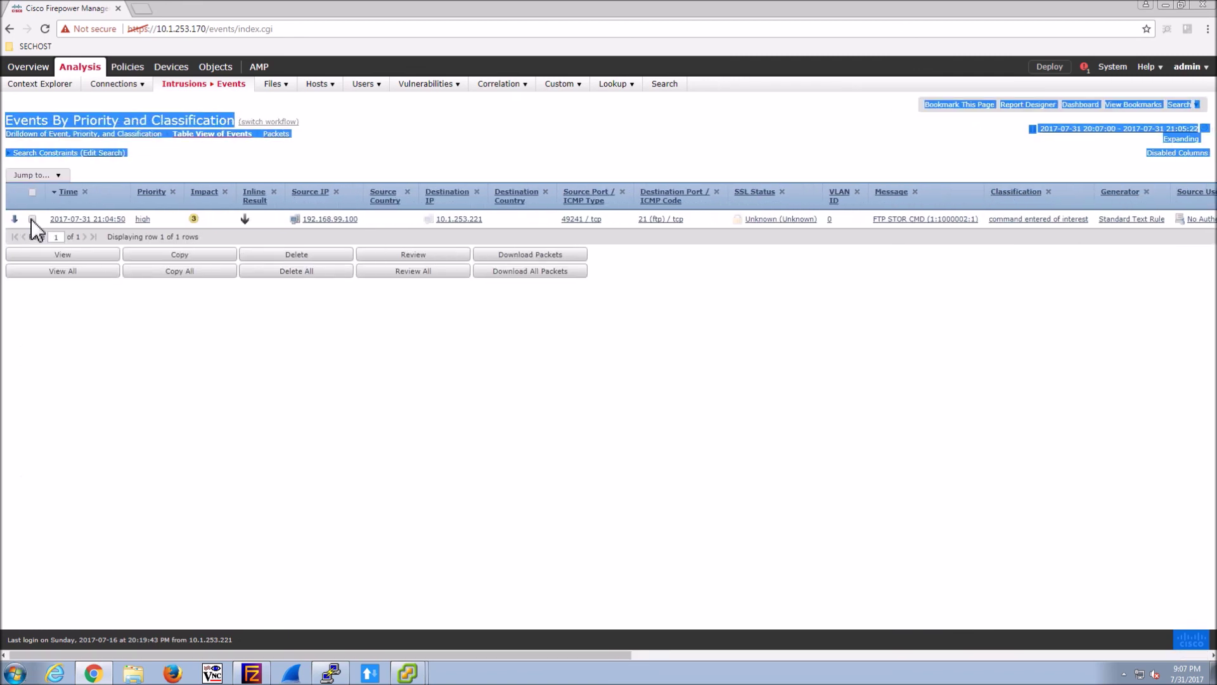
Open the event's packets and expand Packet Text and FTP to highlight the STOR Wildlife.wmv request.
click(38, 257)
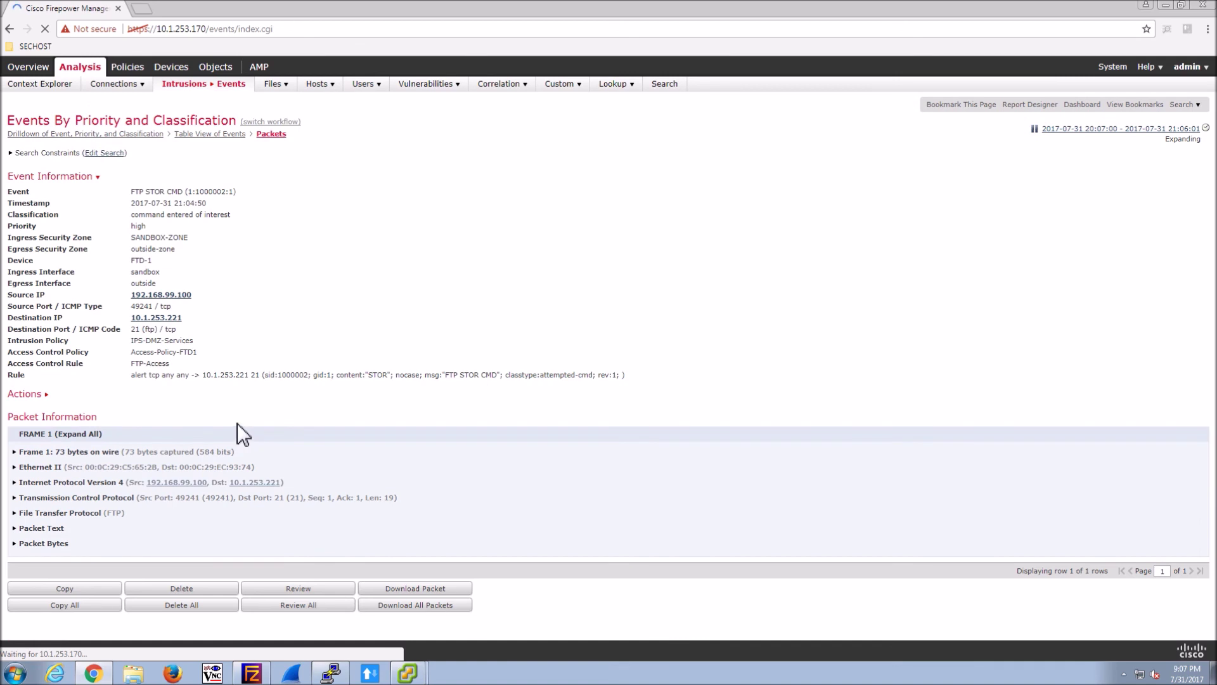
click(17, 528)
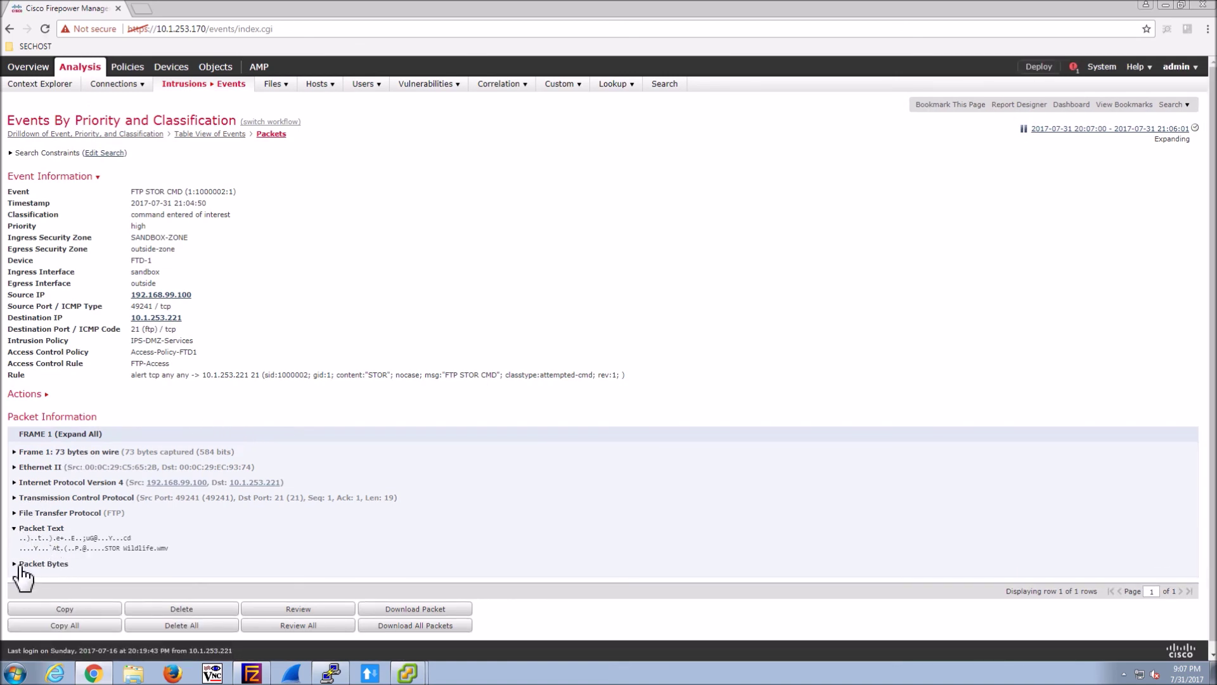
click(19, 513)
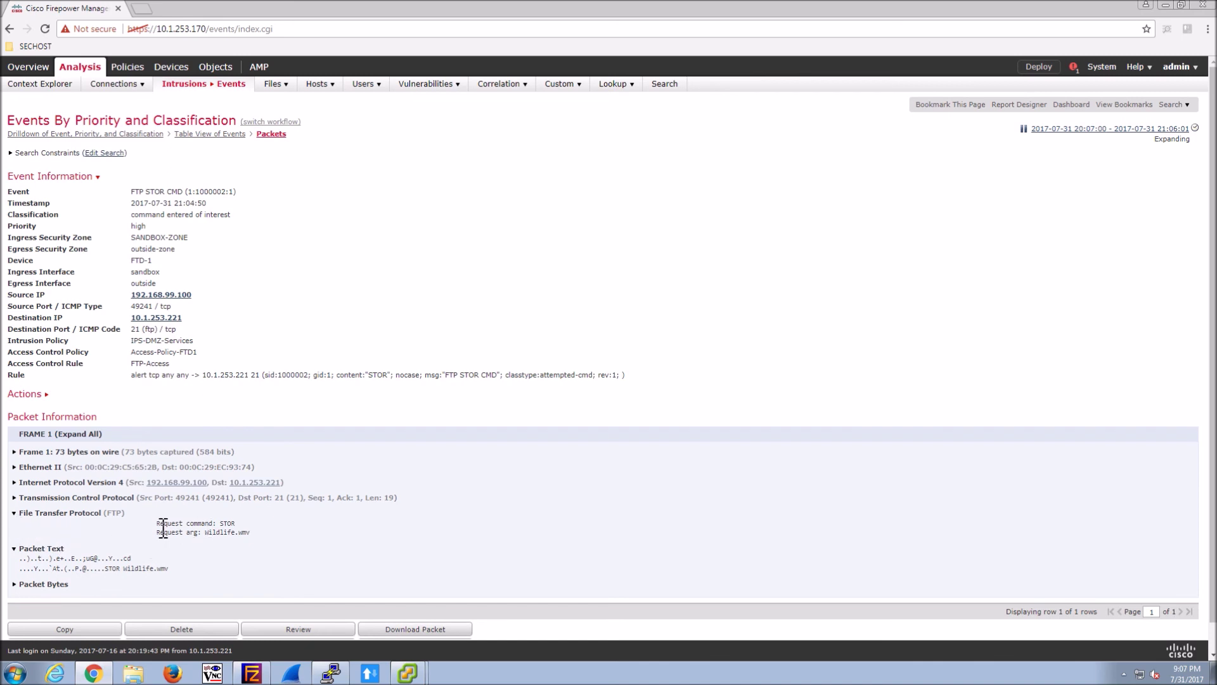
drag(209, 530, 256, 530)
click(408, 674)
Dismiss the FTP Folder Error in the VM and clear the FileZilla Server log.
click(406, 644)
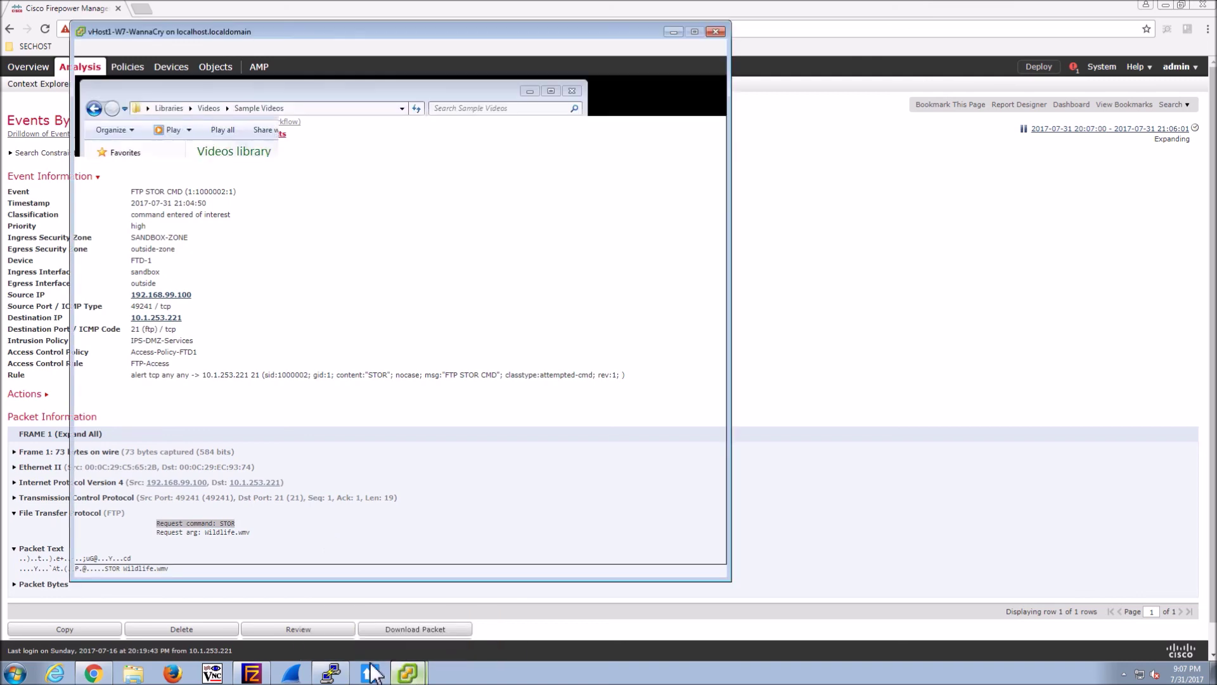
click(413, 432)
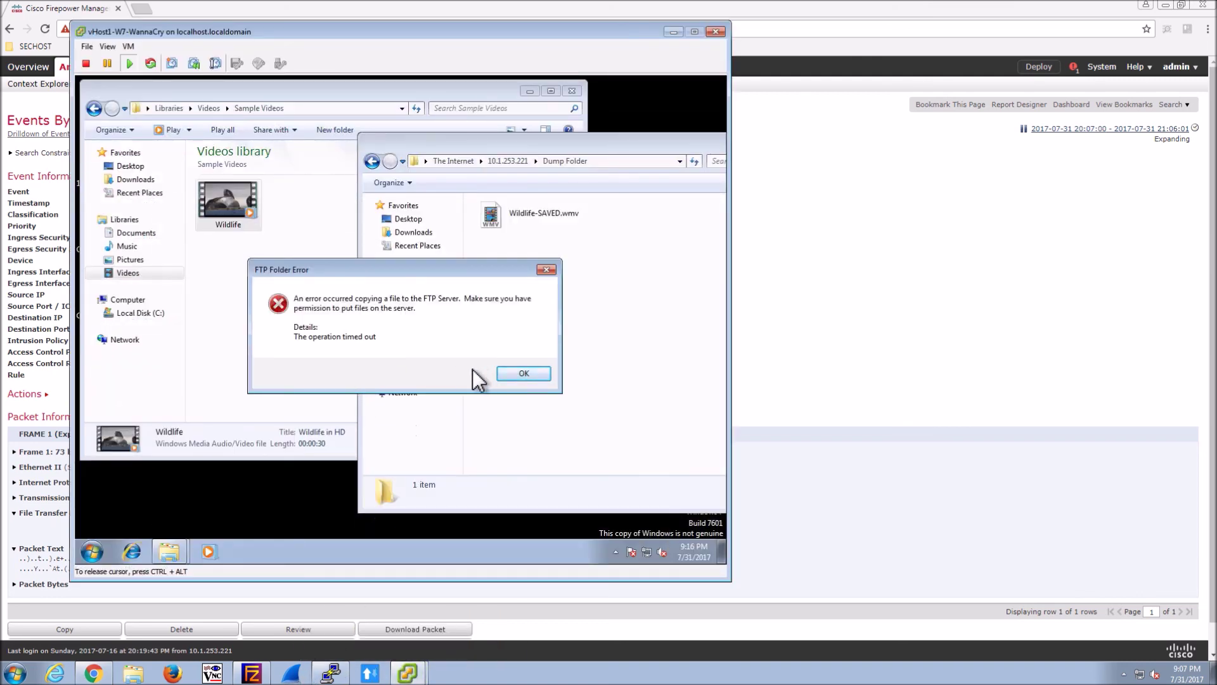
click(522, 373)
click(252, 673)
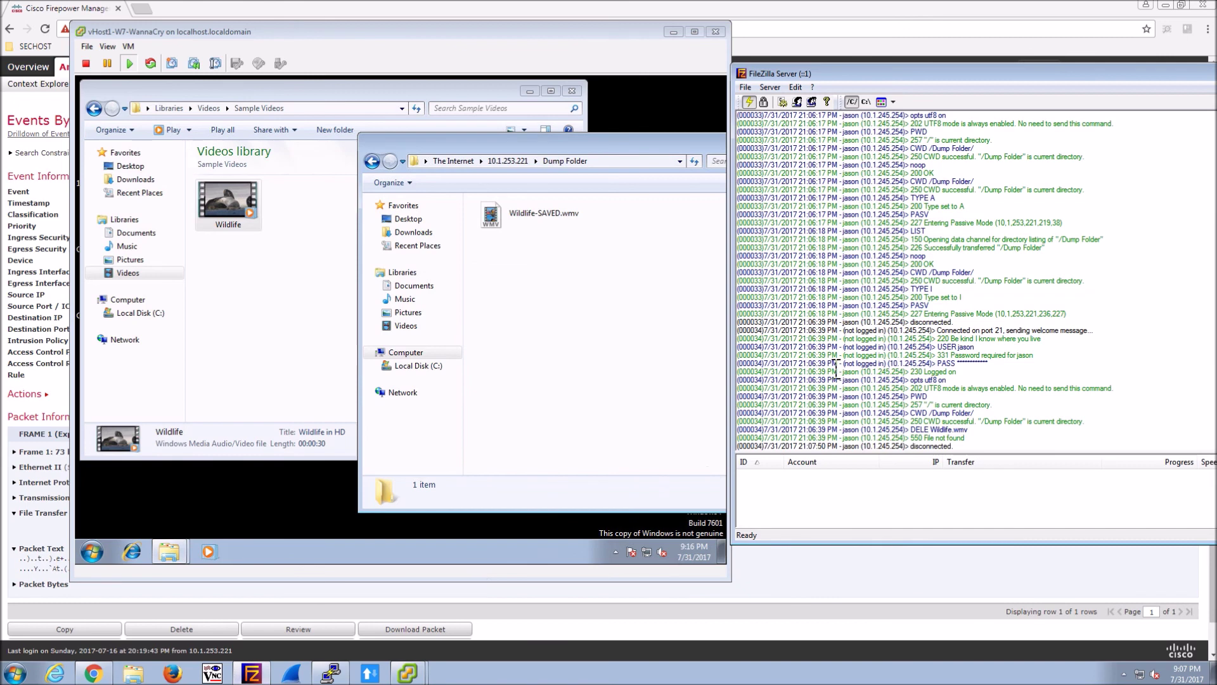
right_click(833, 329)
click(853, 355)
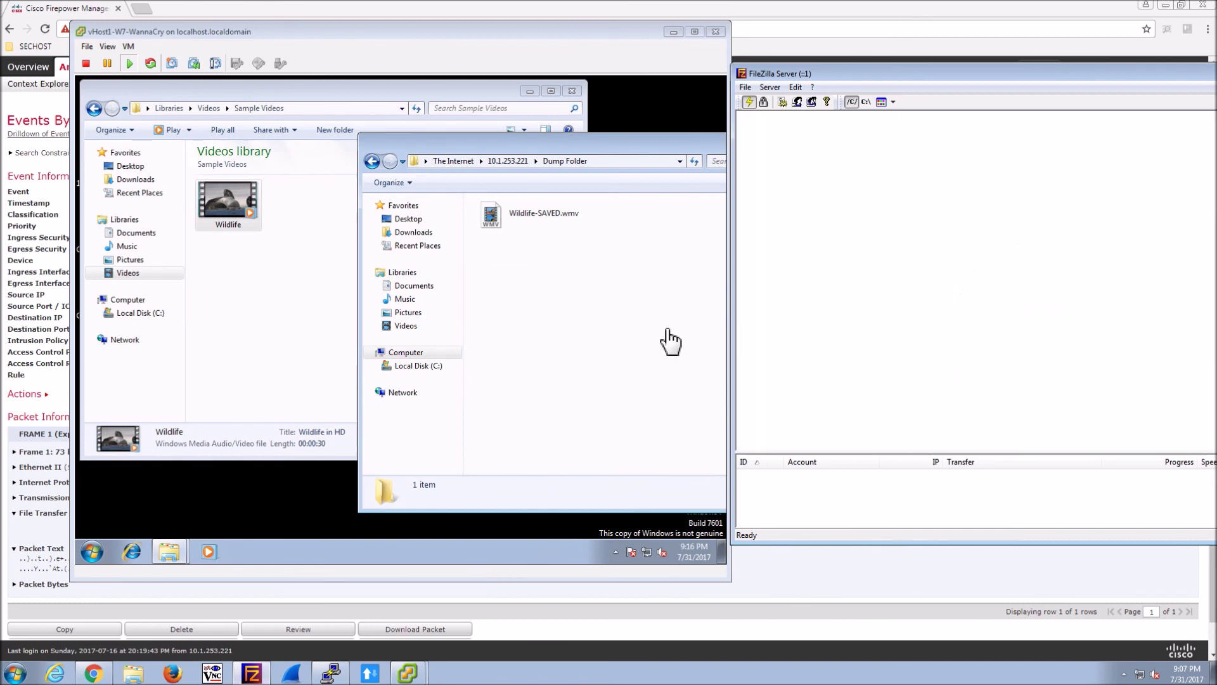
Drag Wildlife-SAVED.wmv from the Dump Folder into the Videos library and highlight the RETR log lines.
drag(493, 216, 250, 310)
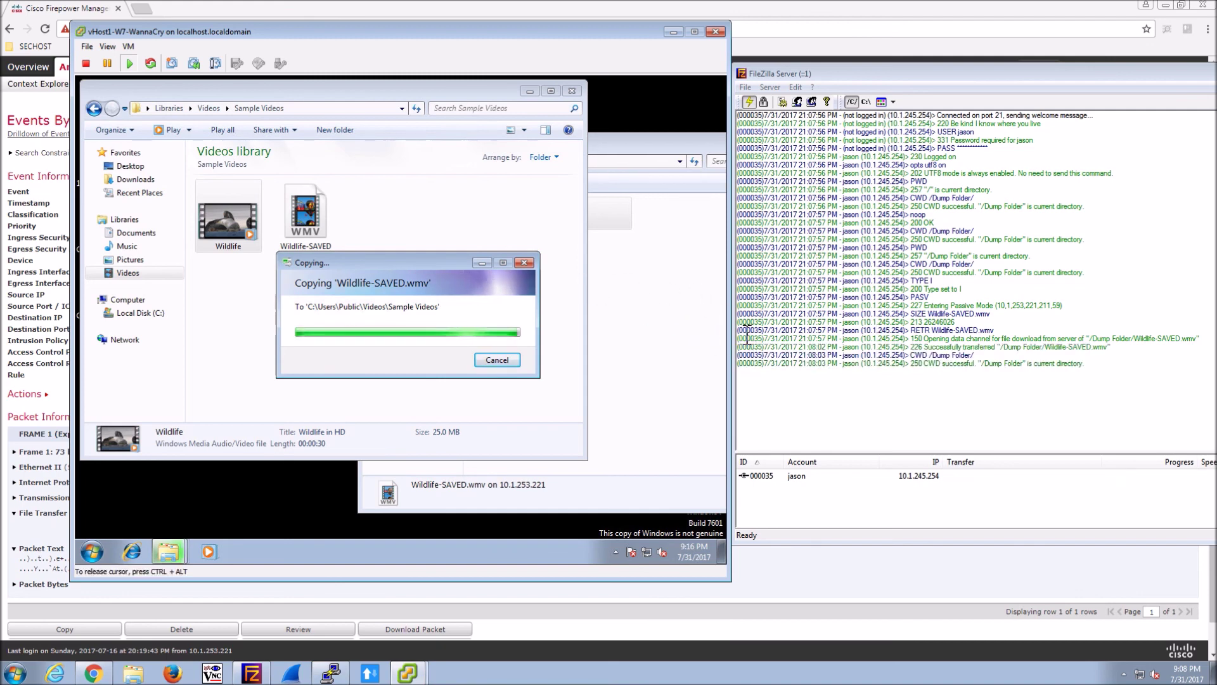
drag(773, 338, 1036, 341)
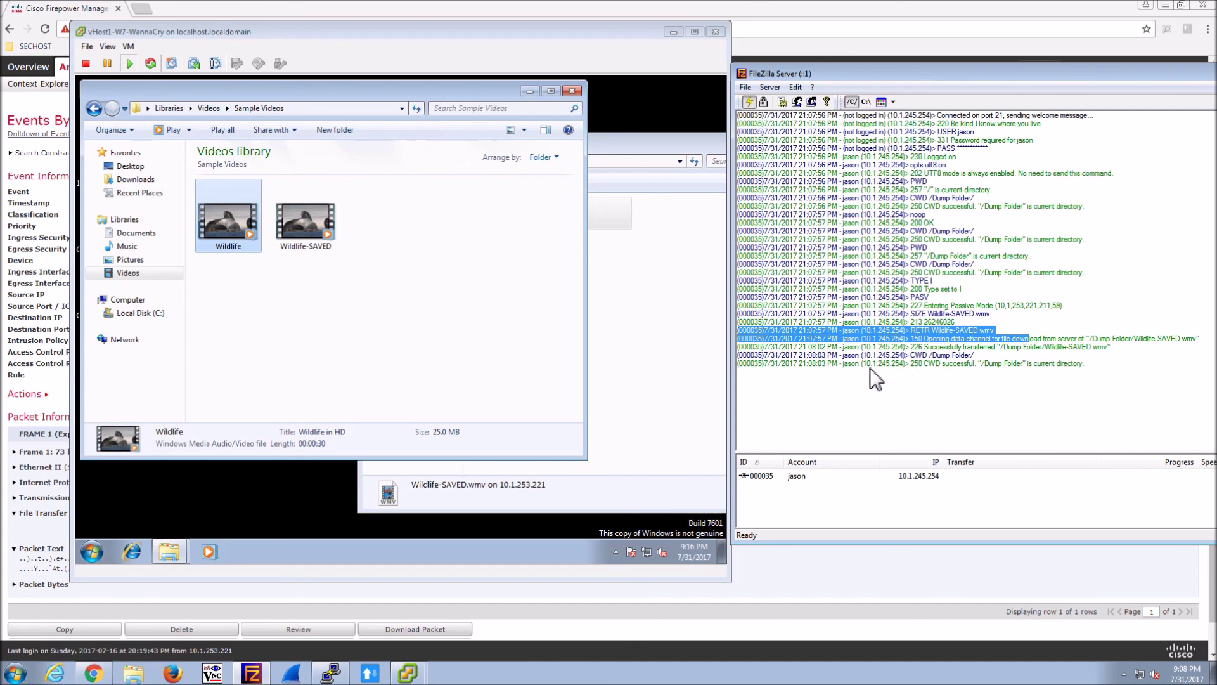
click(416, 346)
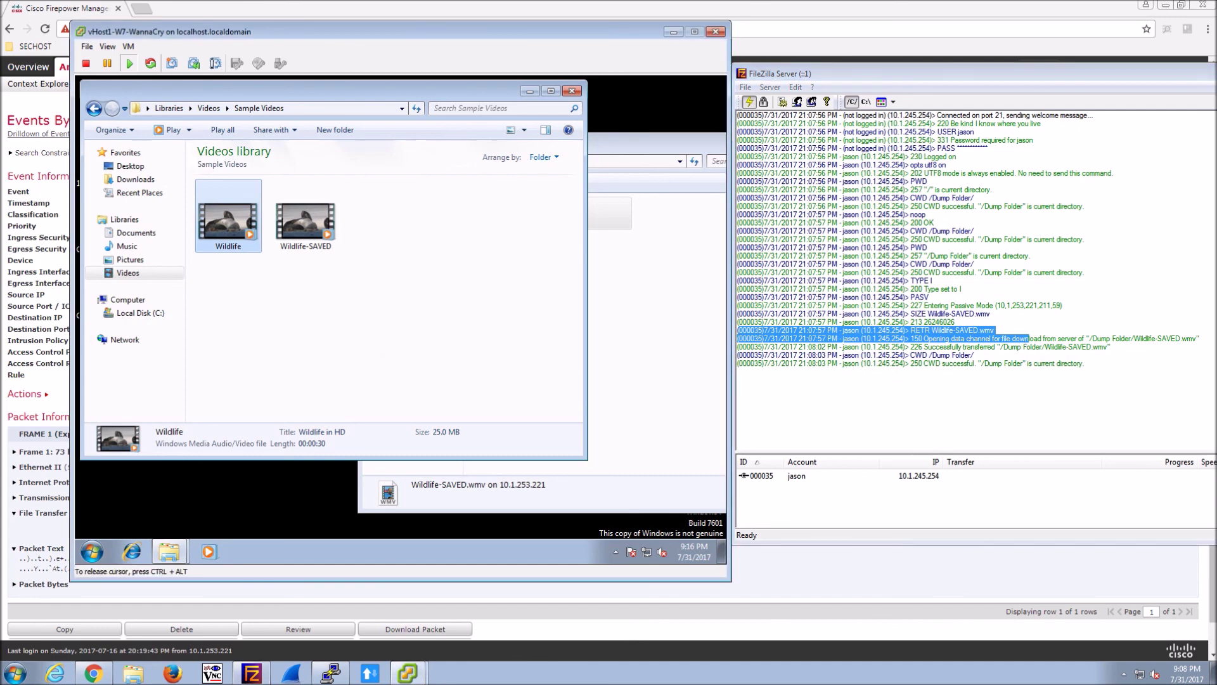